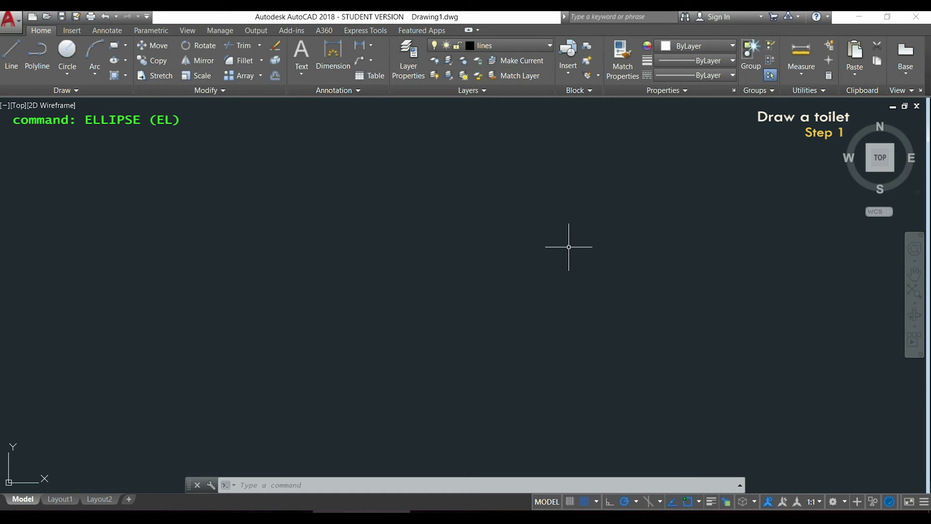
Draw a centre-based ellipse with a 350 first axis and a 200 second axis.
click(126, 60)
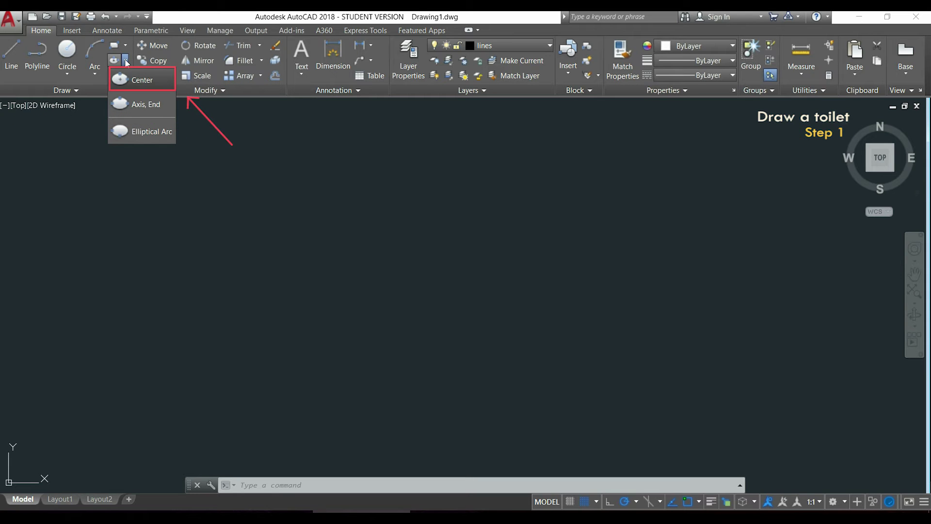
click(156, 83)
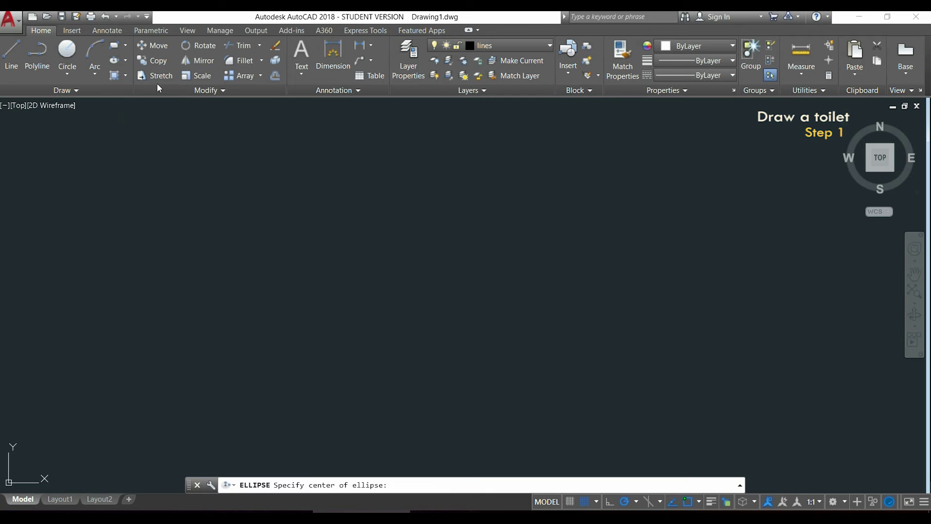
click(515, 284)
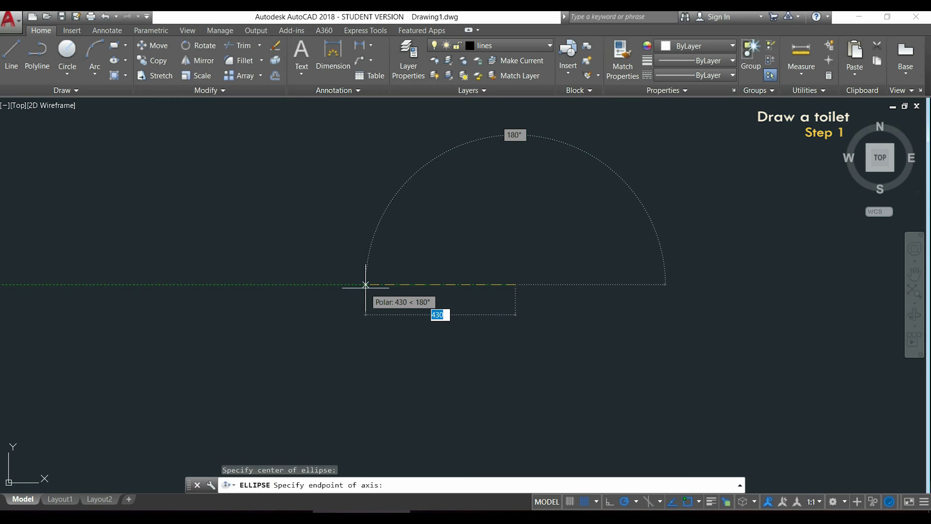
text(350)
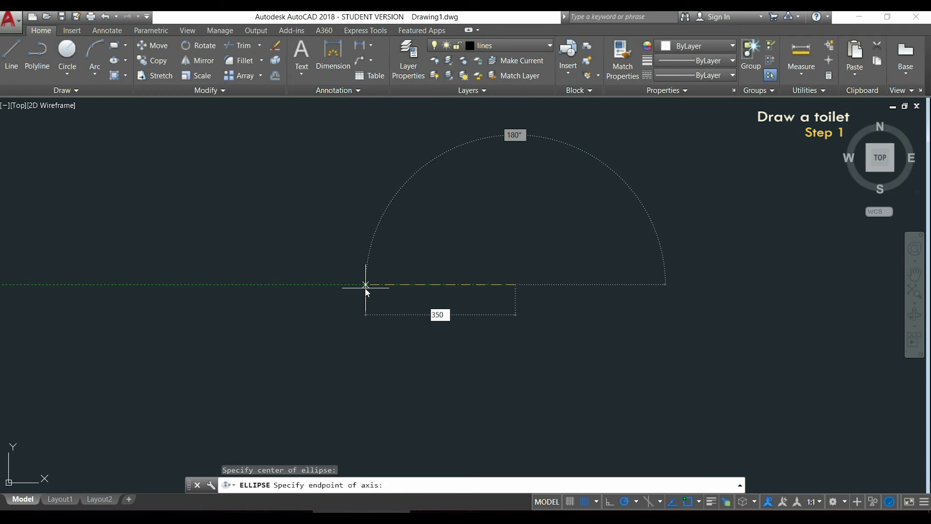
key(Return)
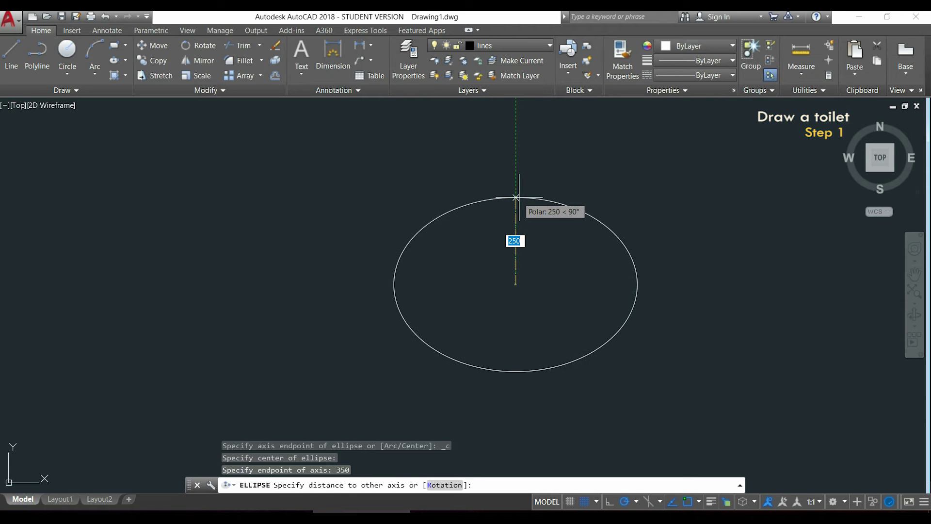
text(200)
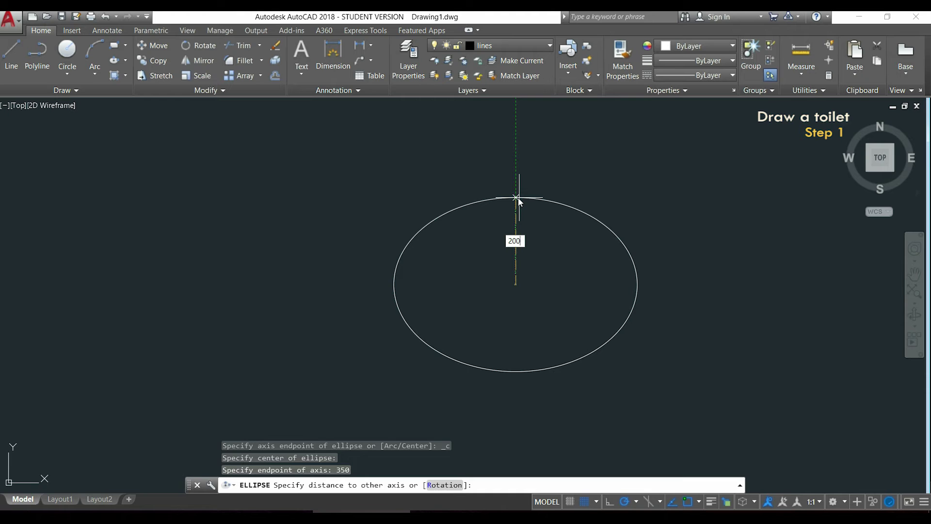
key(Return)
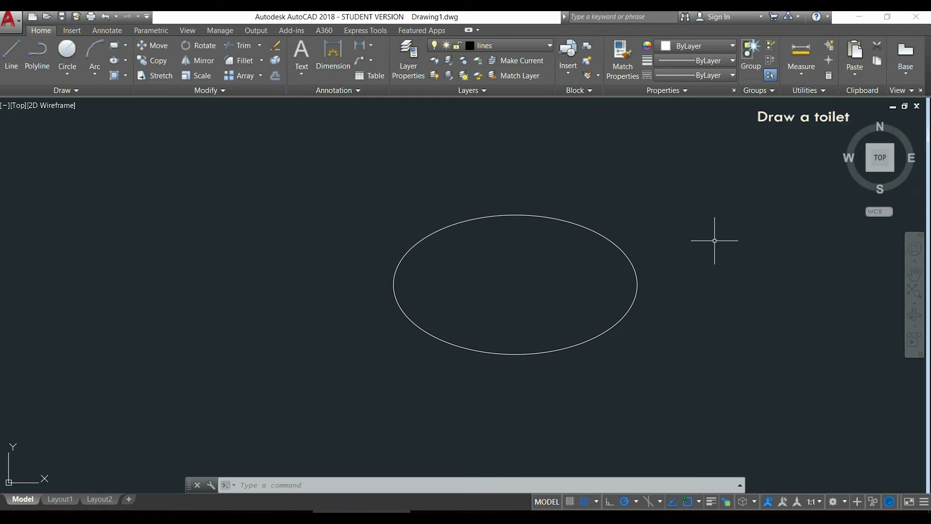
Start the REC rectangle command with Quadrant object snap turned on.
text(REC)
key(Return)
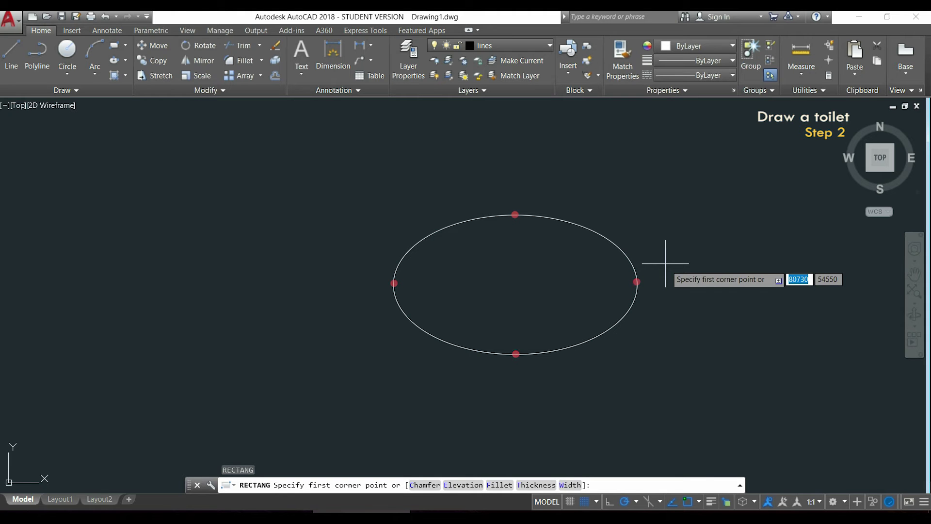
click(698, 502)
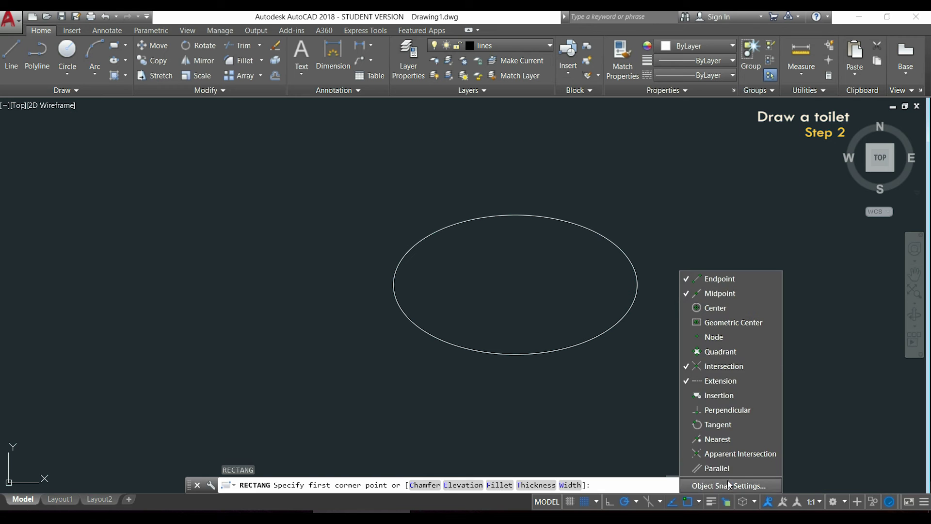
click(773, 357)
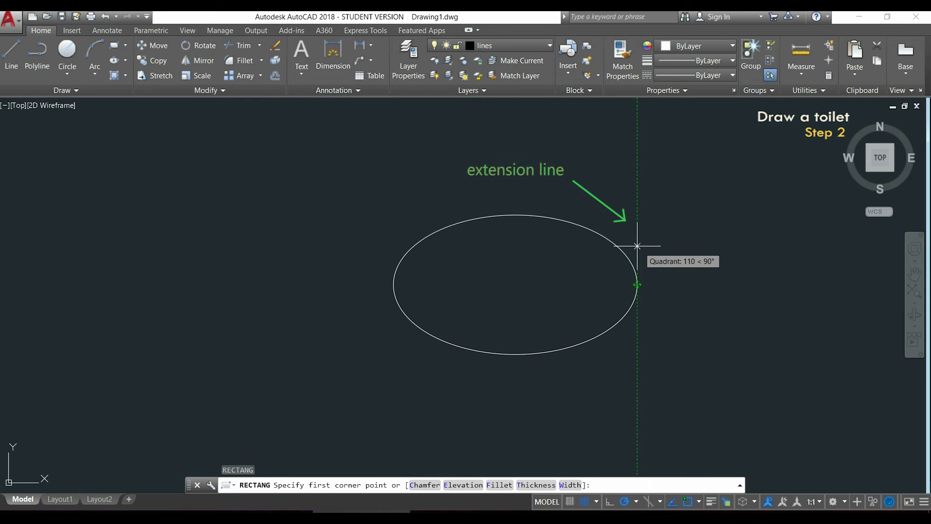
Draw a -150 by -400 rectangle from a corner 200 above the ellipse's right quadrant.
text(200)
key(Return)
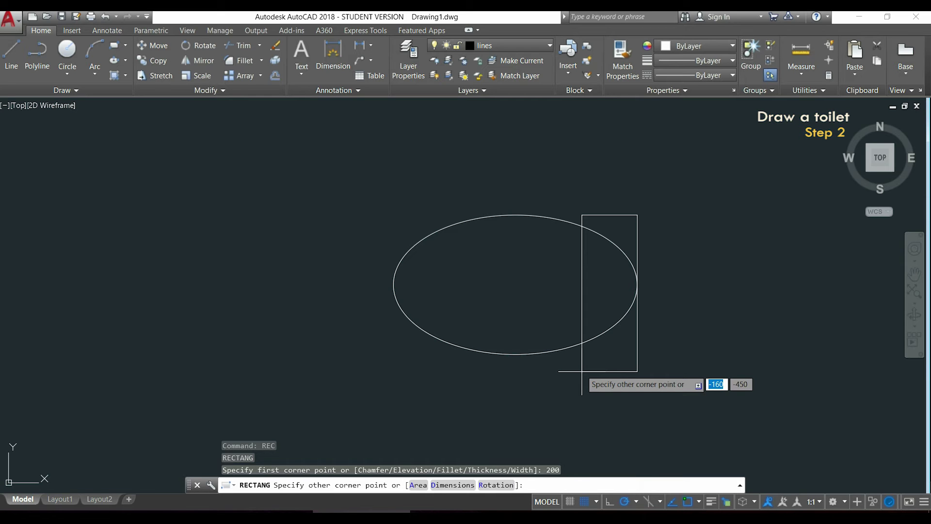
text(-150)
key(Tab)
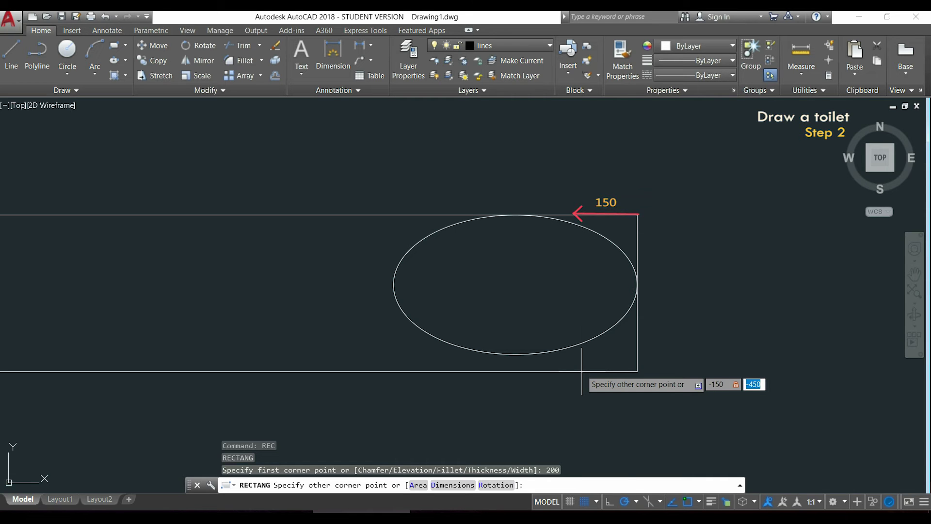
text(-)
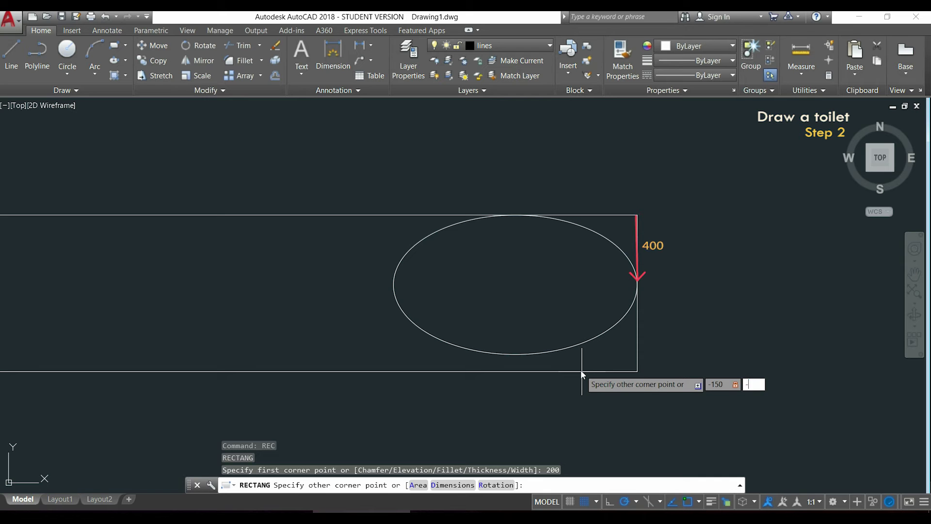
text(400)
key(Return)
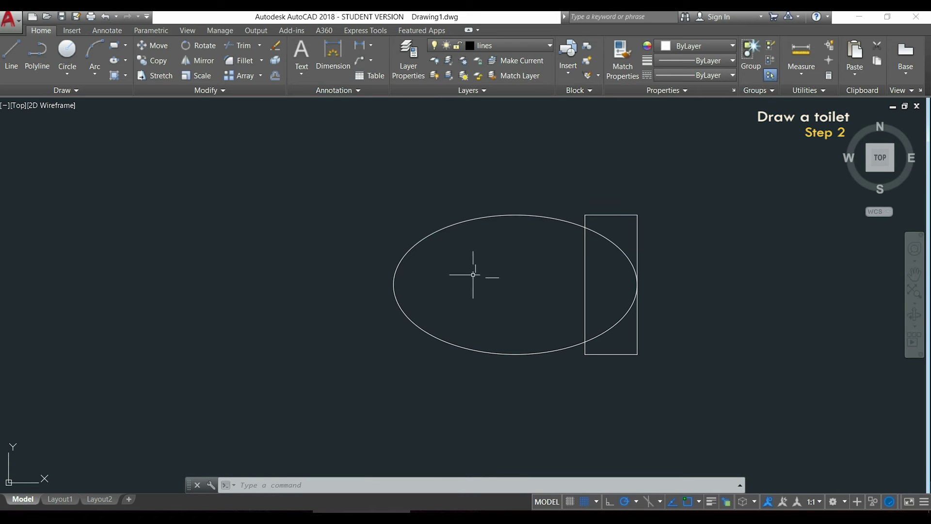
Fillet all four rectangle corners at once in Polyline mode with radius 50.
click(243, 61)
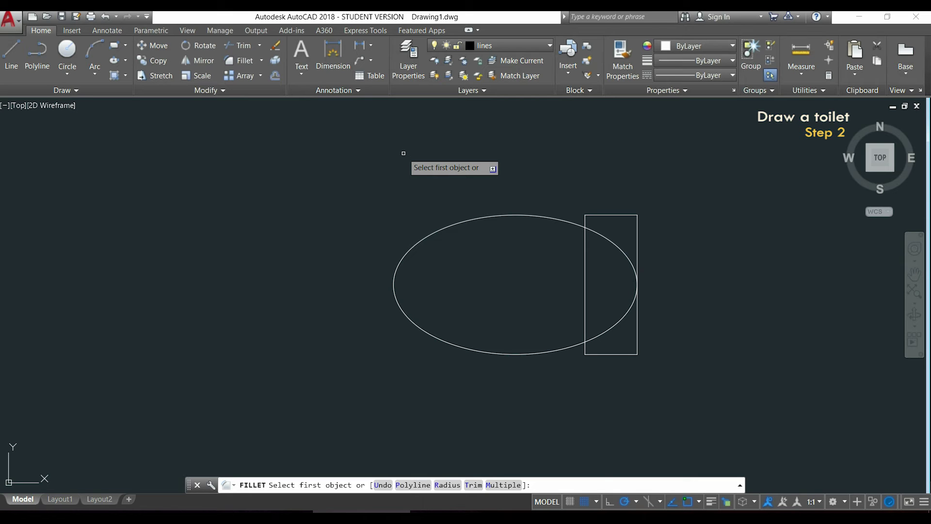
text(p)
key(Return)
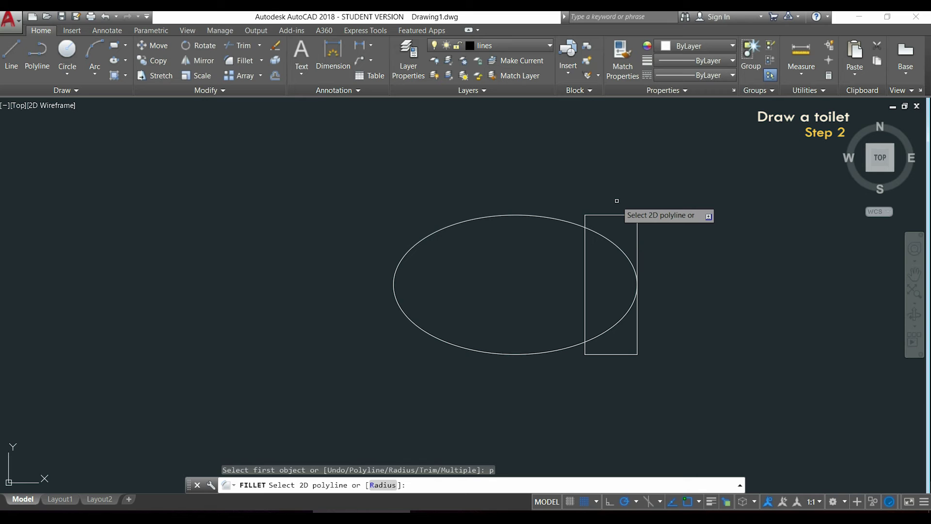
text(r)
key(Return)
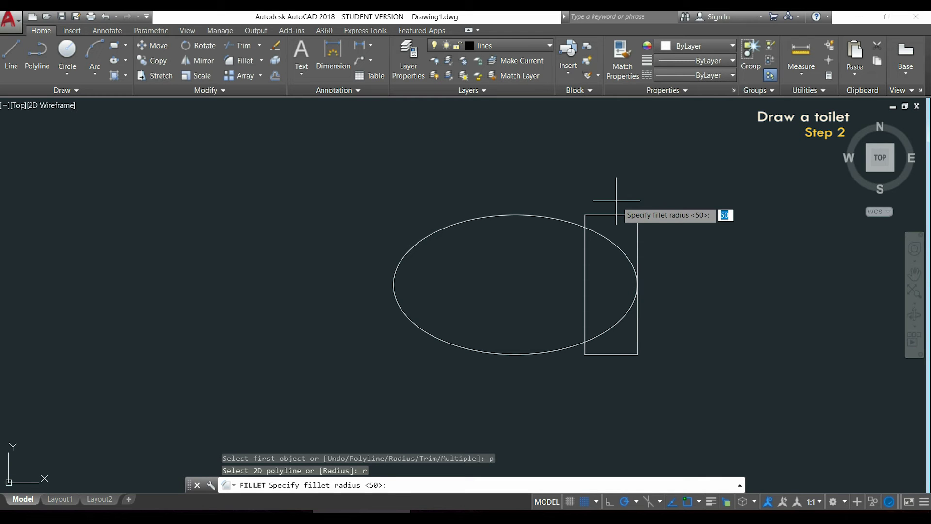
key(Return)
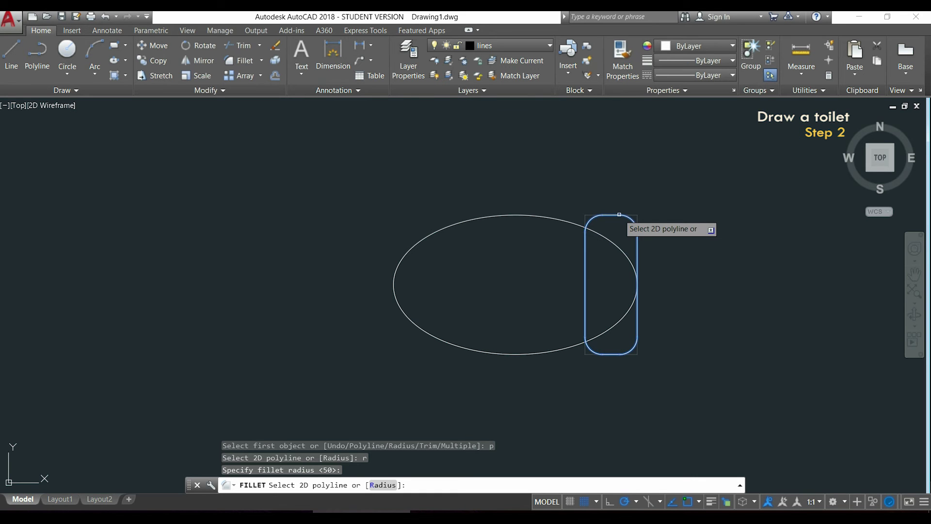
click(619, 213)
scroll(686, 208, up, 3)
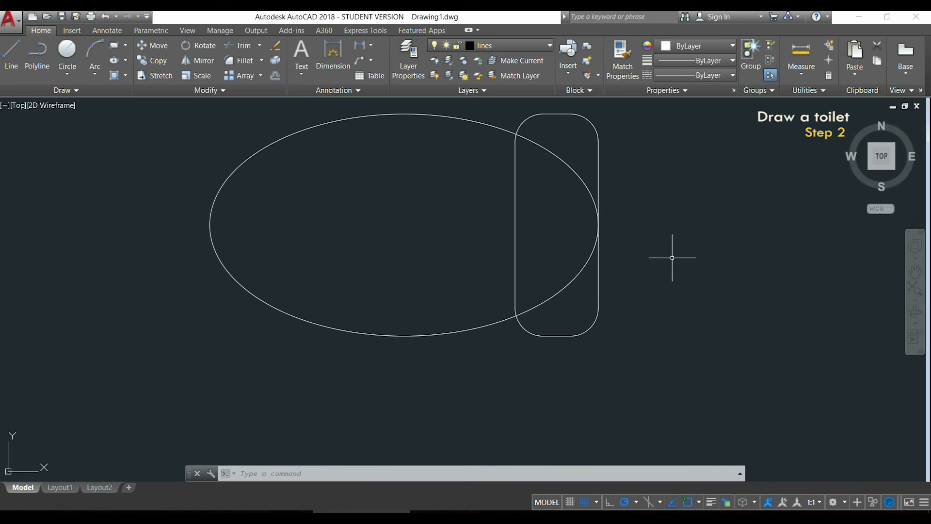
Draw a three-point arc from the tank's rounded lower-left corner to the bowl's lower edge.
click(93, 75)
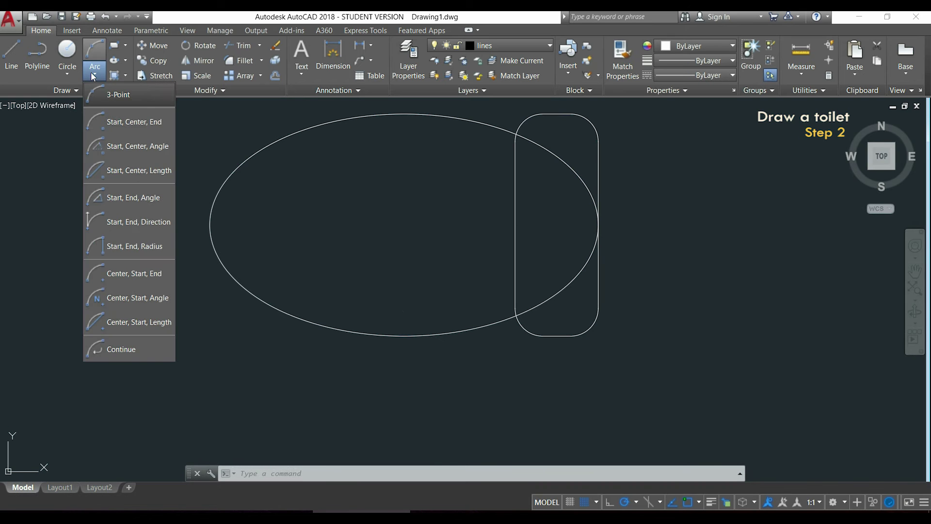
click(136, 94)
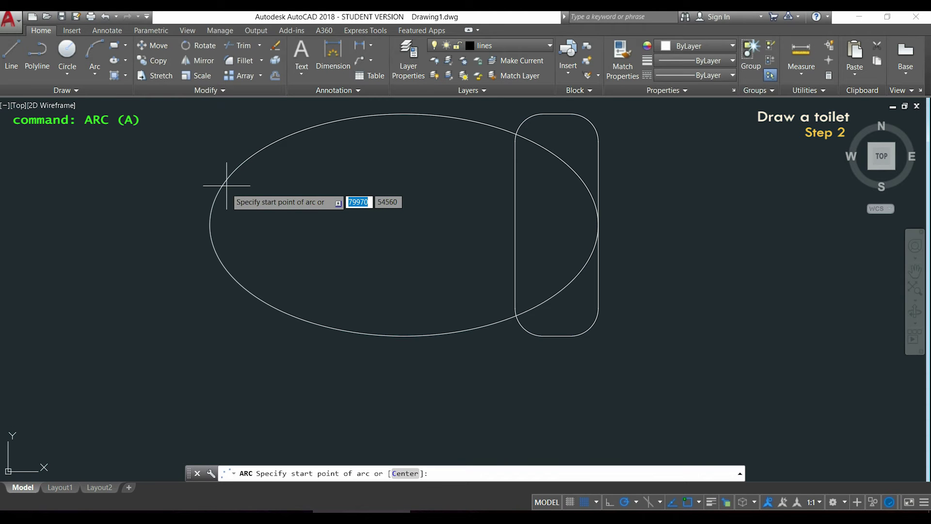
scroll(543, 329, up, 5)
middle_drag(545, 322, 627, 246)
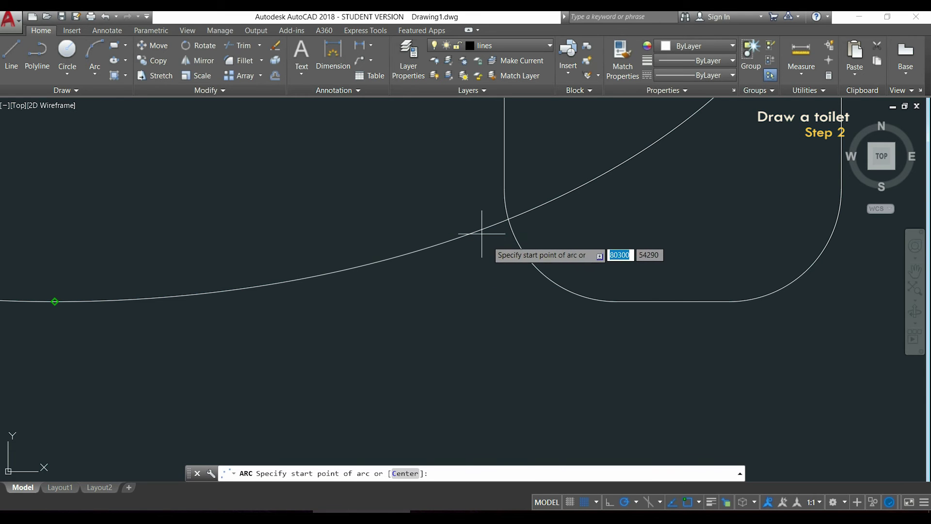
click(585, 502)
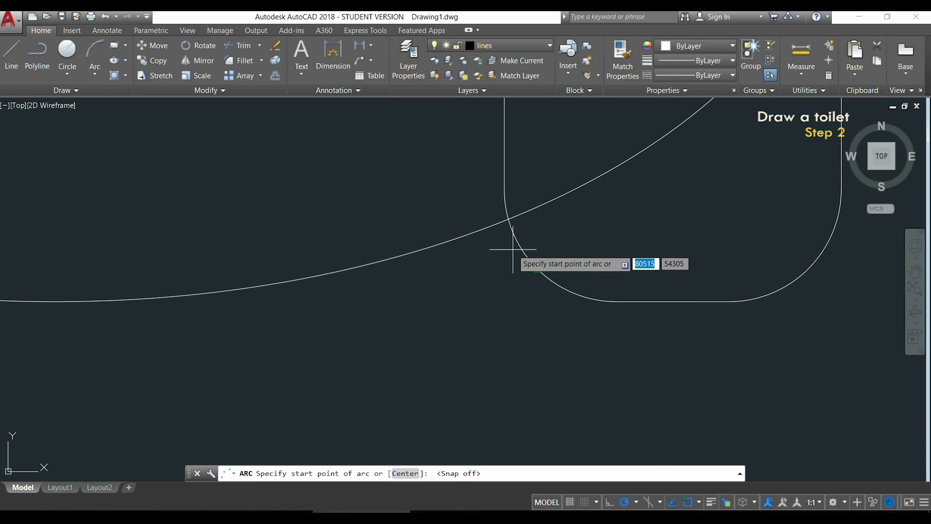
click(699, 503)
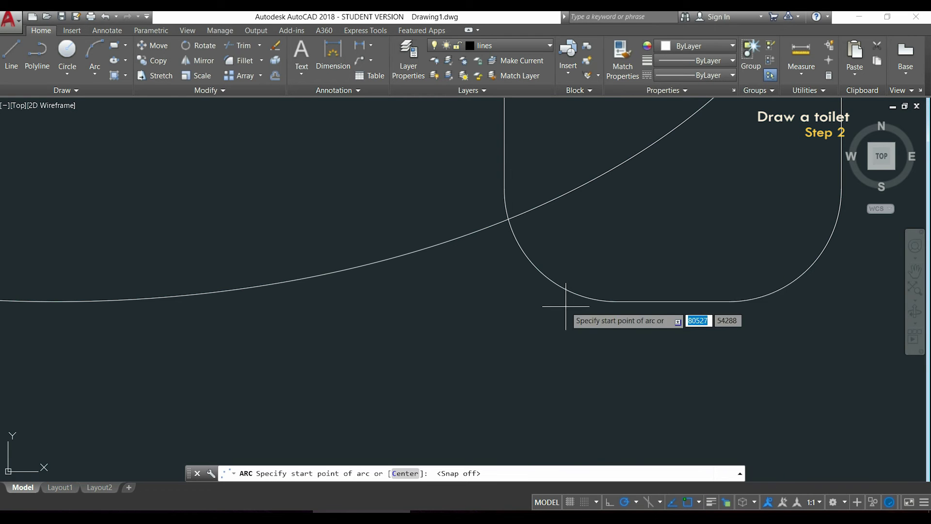
click(551, 280)
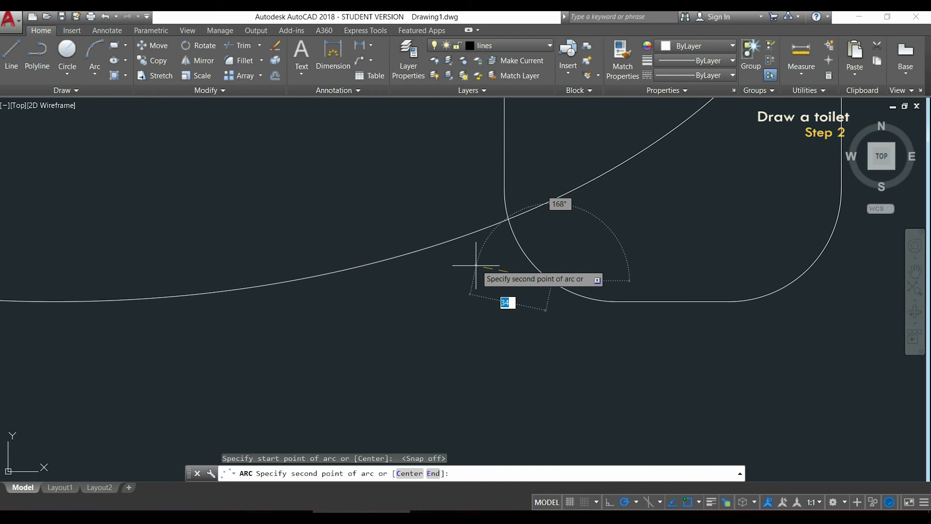
click(453, 265)
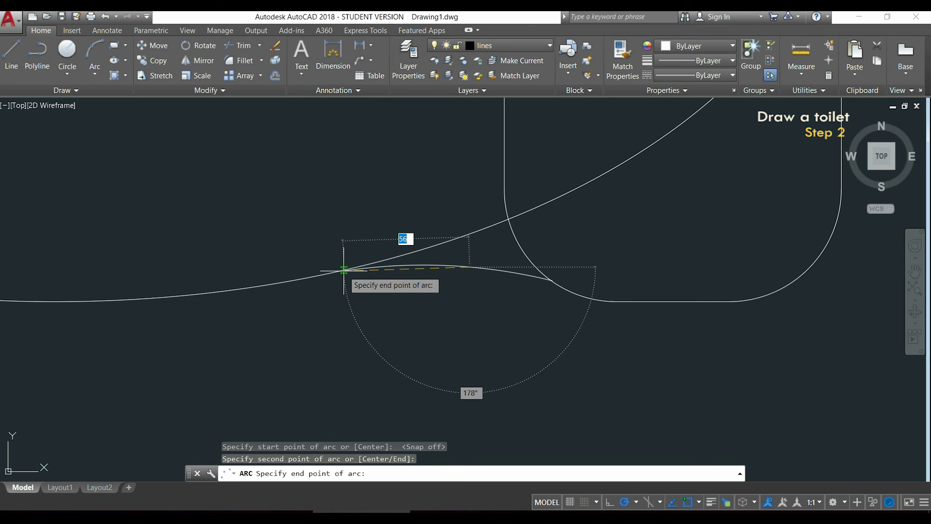
click(344, 269)
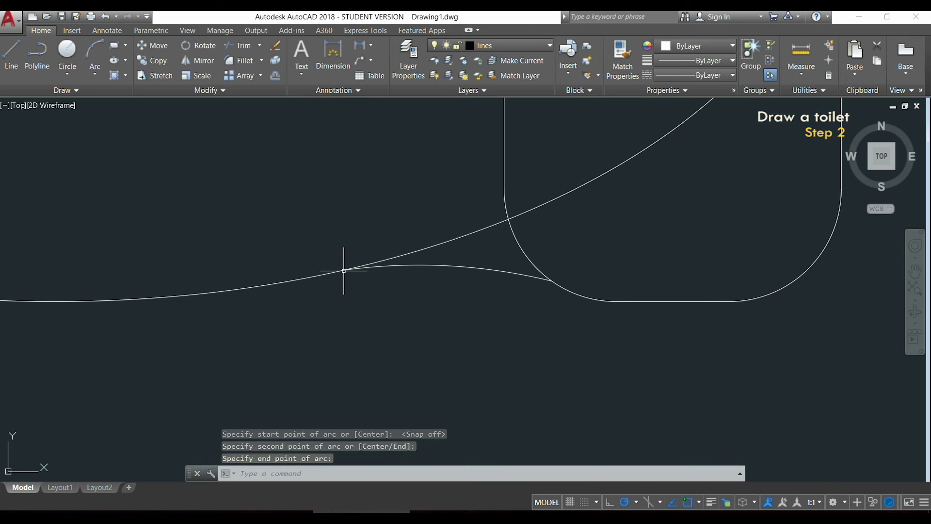
scroll(332, 266, down, 5)
mouse_move(307, 136)
middle_down()
mouse_move(422, 212)
mouse_move(422, 247)
middle_up()
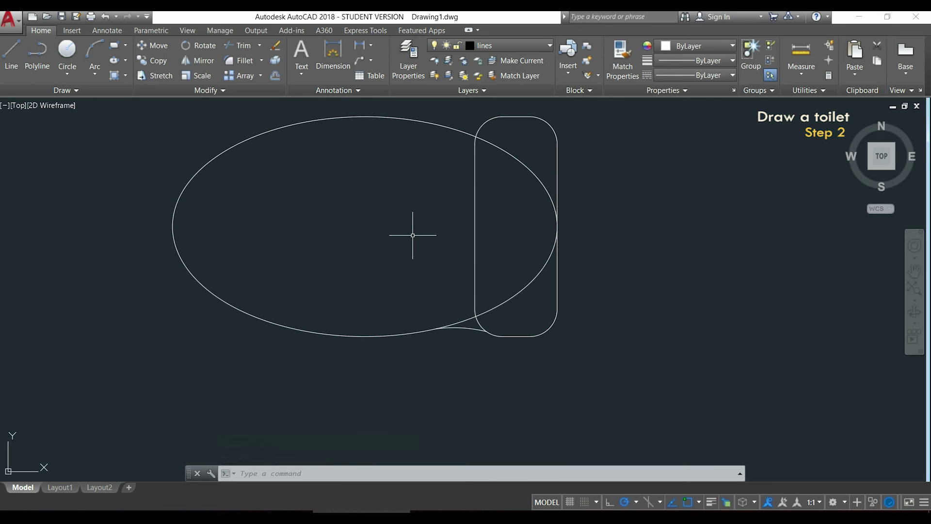
Mirror the lower arc across the bowl's horizontal centreline, keeping the original.
text(MI)
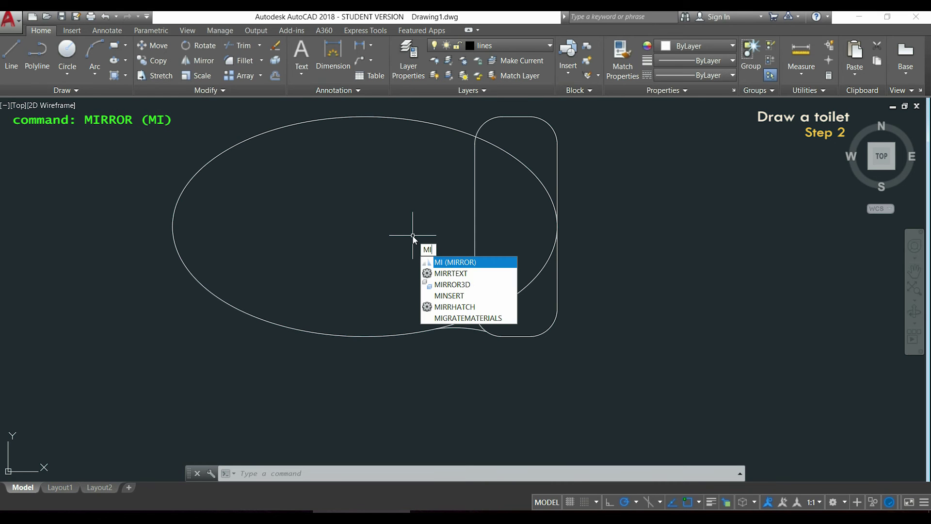
key(Return)
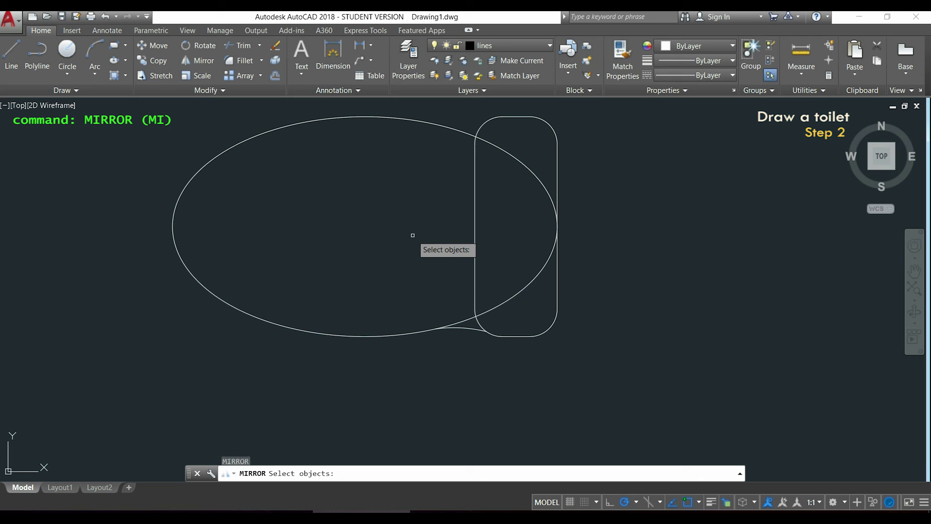
click(463, 329)
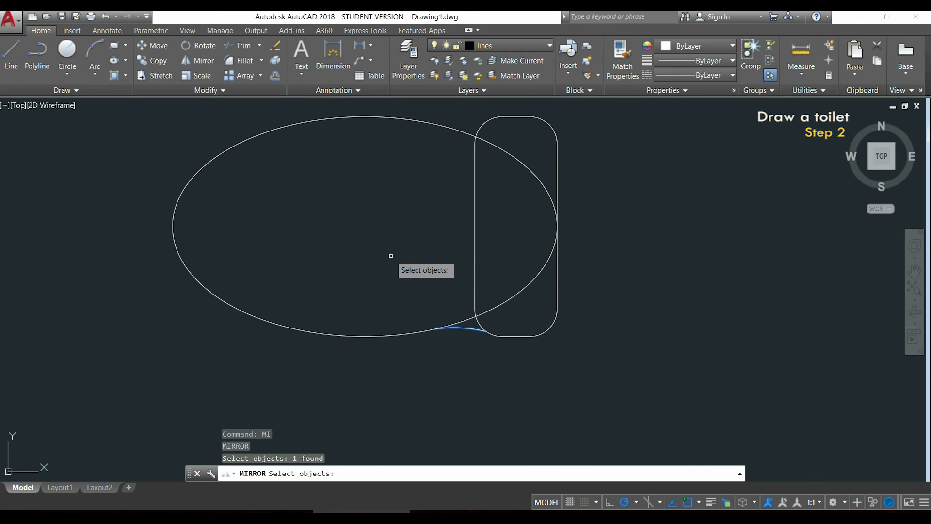
key(Return)
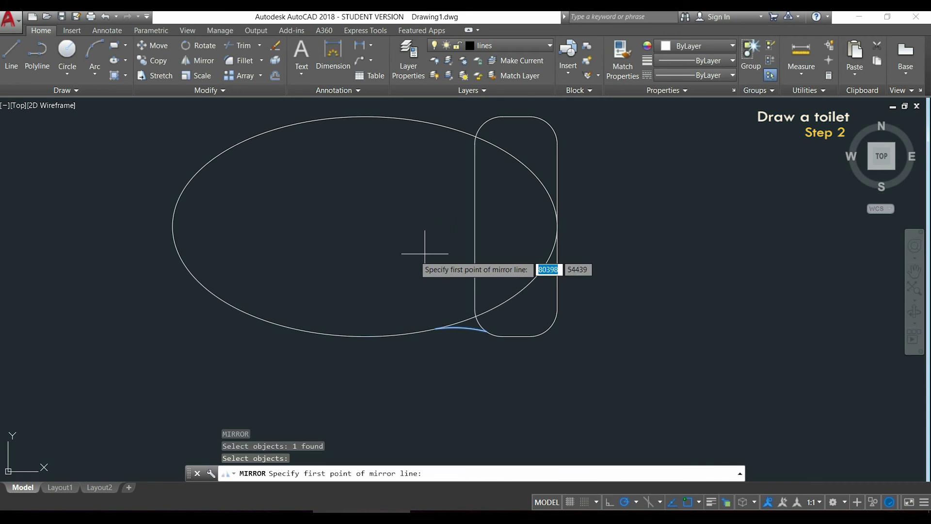
click(557, 226)
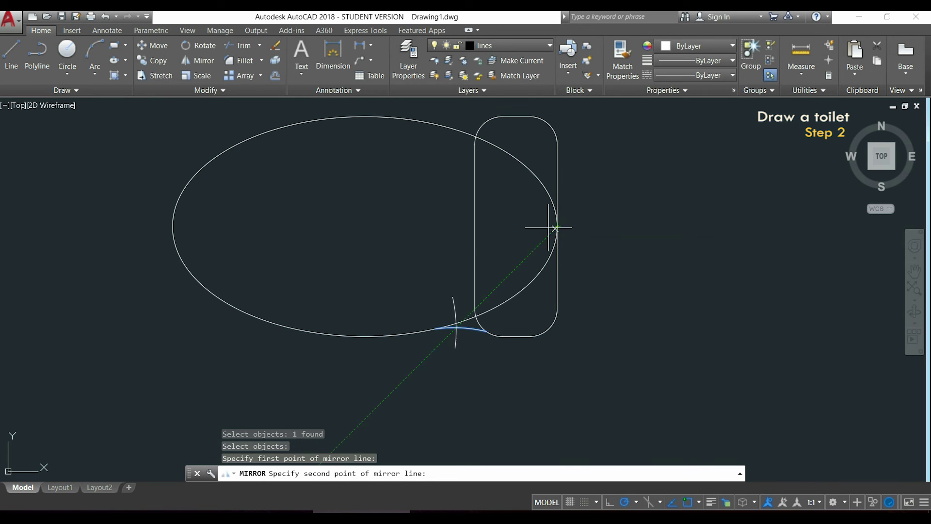
click(415, 226)
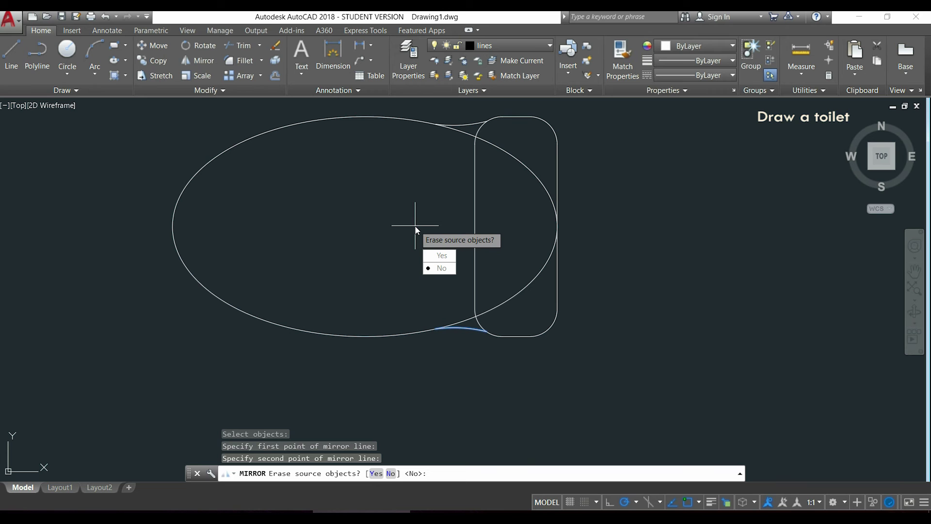
key(Return)
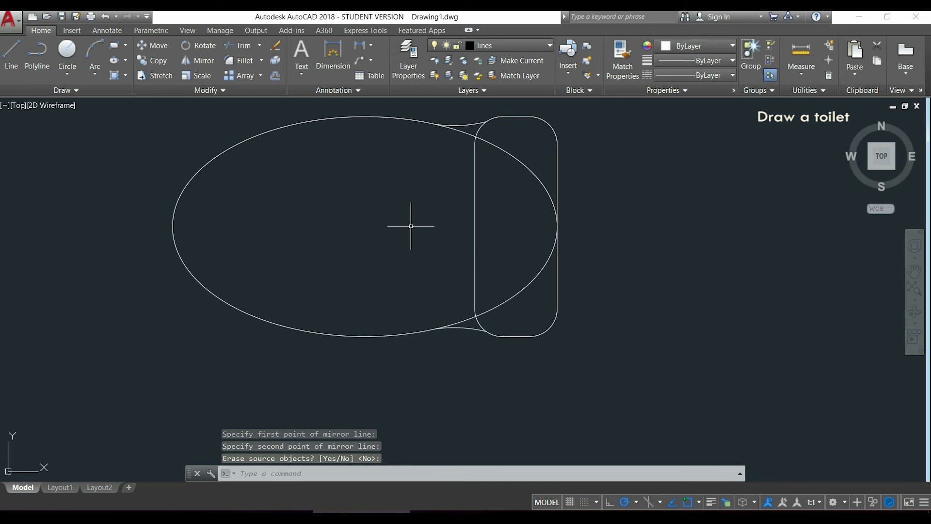
middle_drag(358, 225, 426, 232)
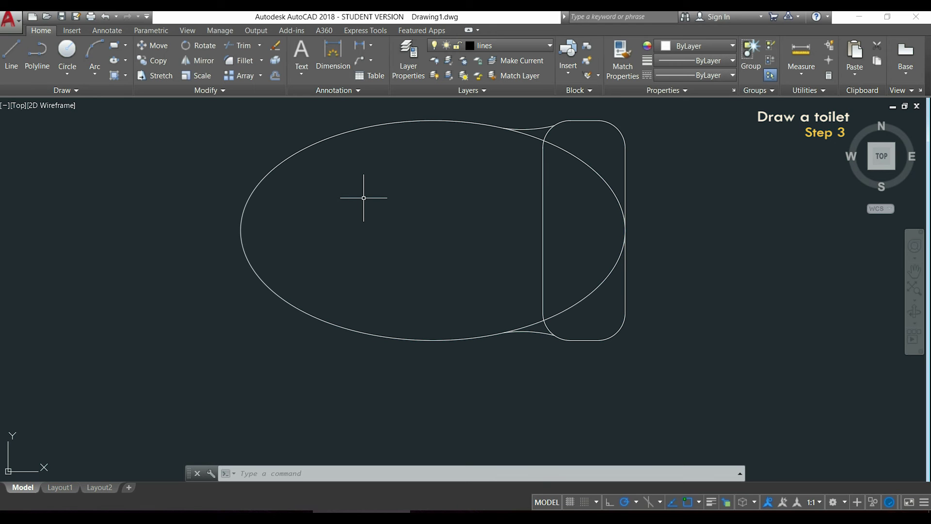
Offset the bowl ellipse 50 inward to create the seat opening outline.
text(O)
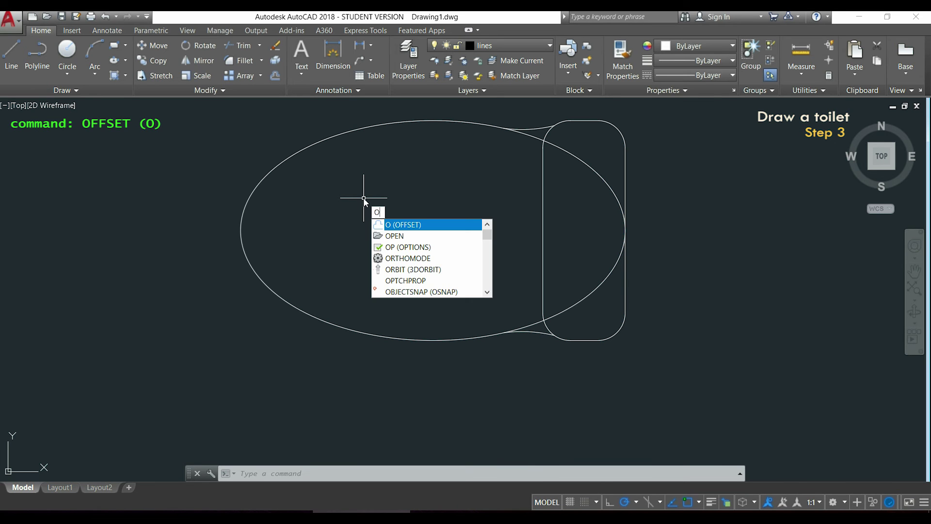
key(Return)
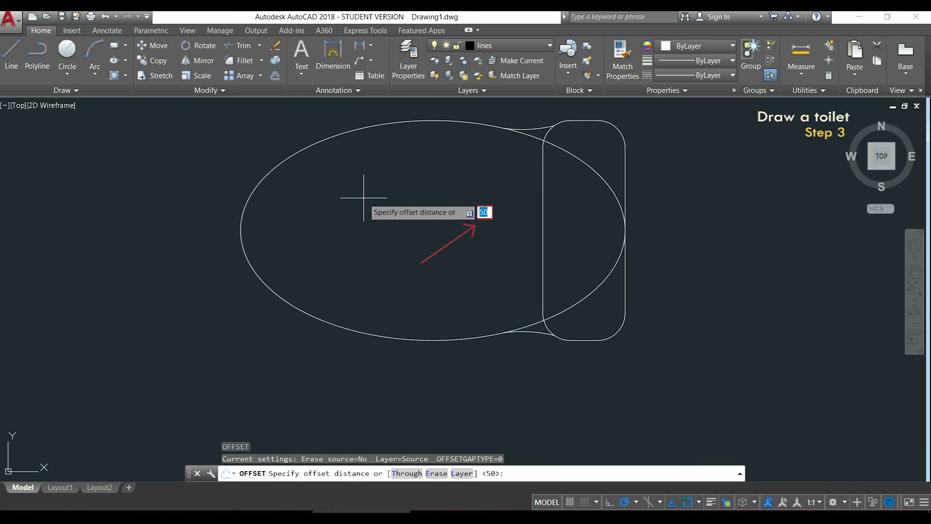
key(Return)
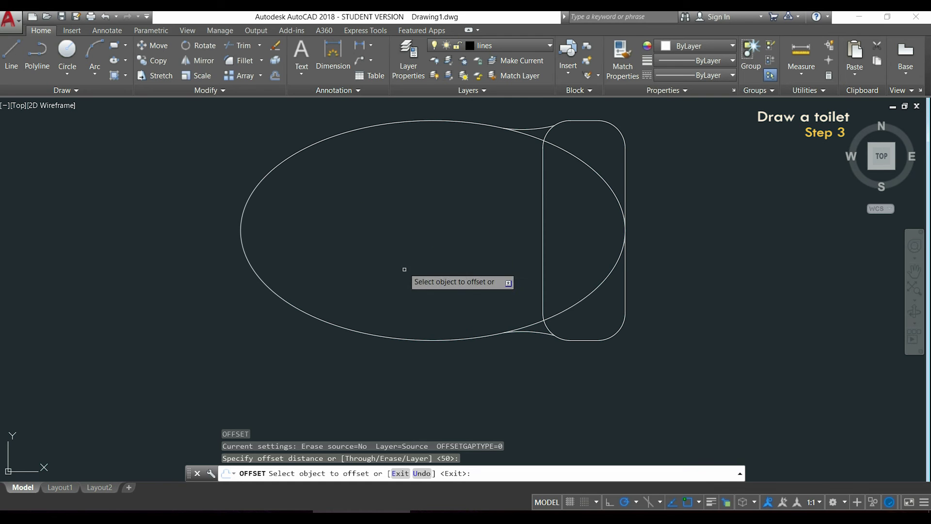
click(410, 340)
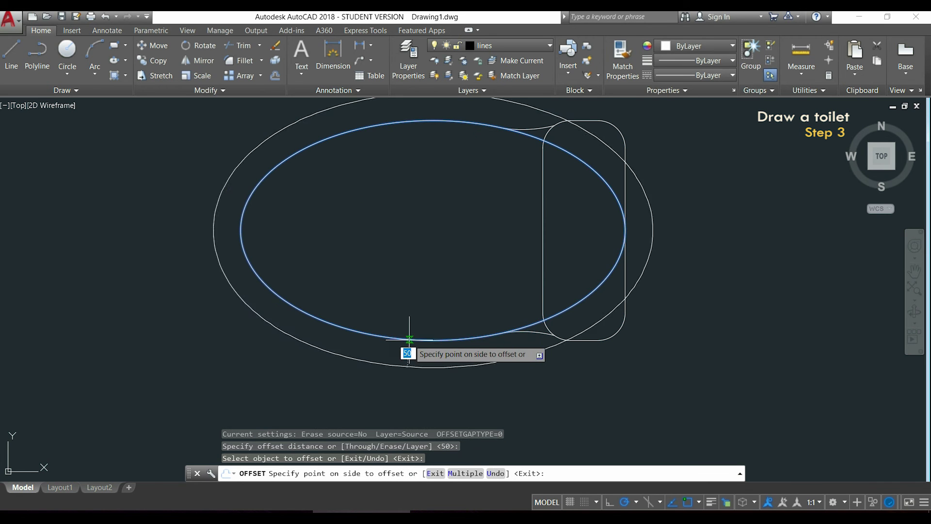
click(431, 271)
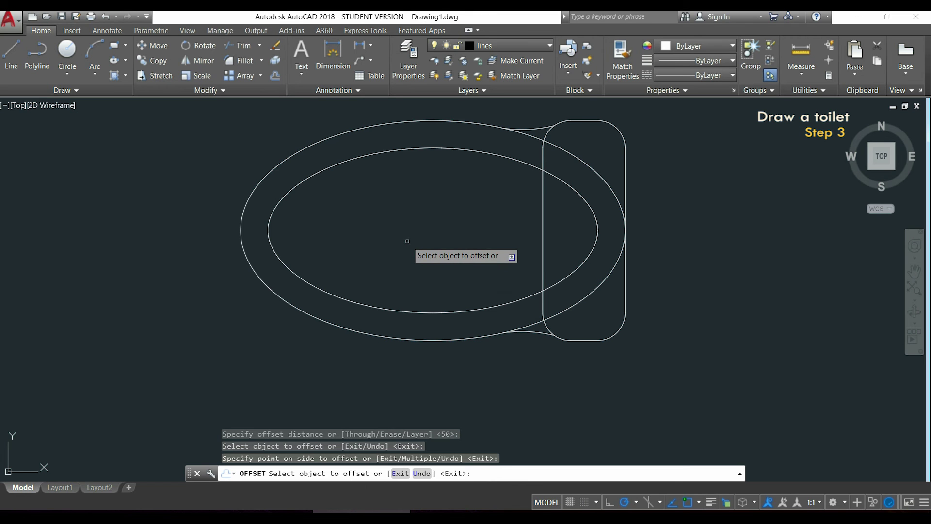
key(Escape)
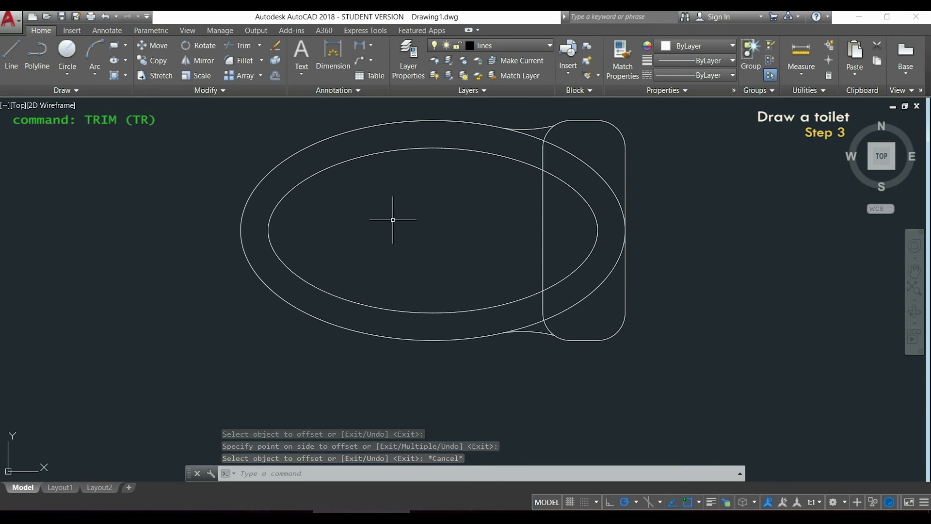
Trim the inner and outer ellipse pieces inside the tank, using all outlines as cutting edges.
click(244, 46)
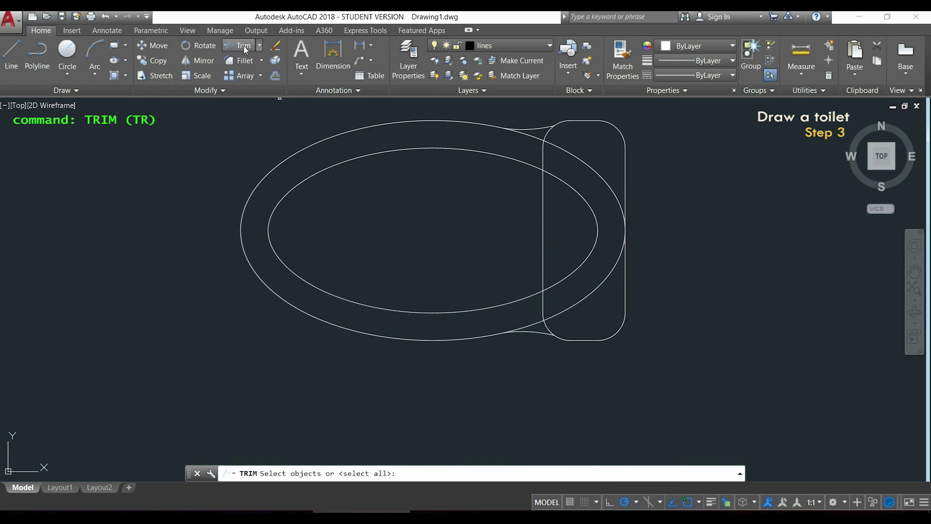
click(677, 360)
click(183, 109)
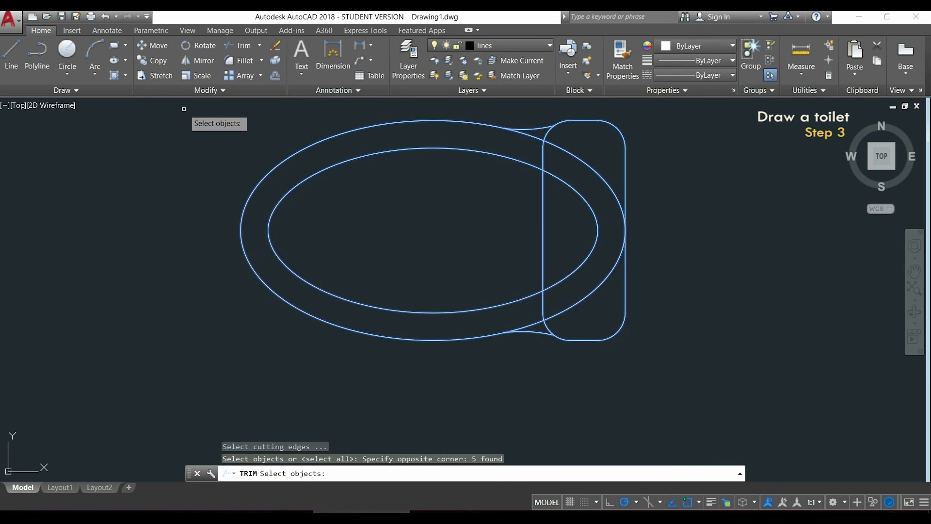
key(Return)
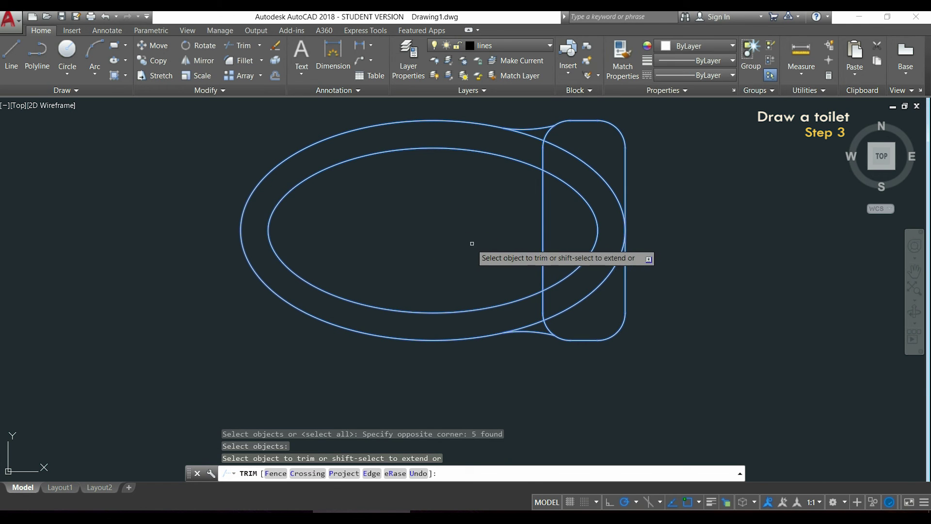
click(588, 203)
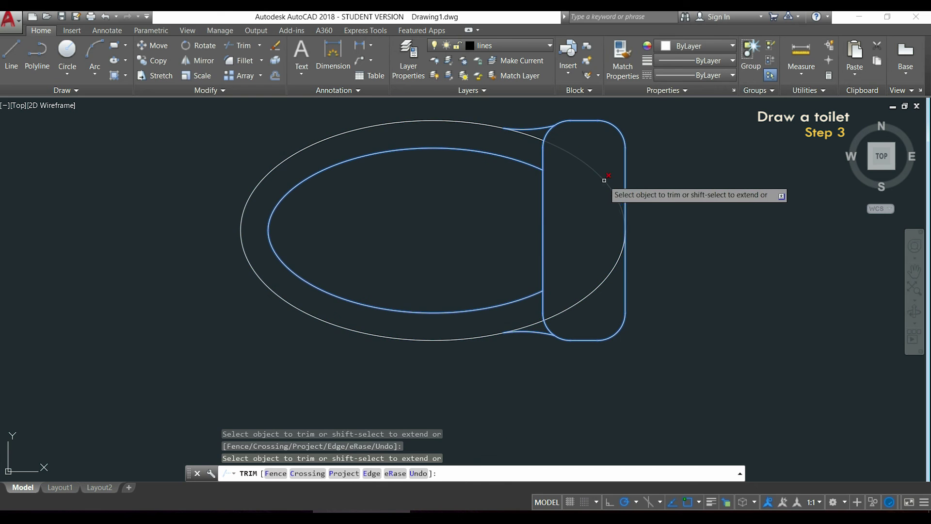
click(607, 275)
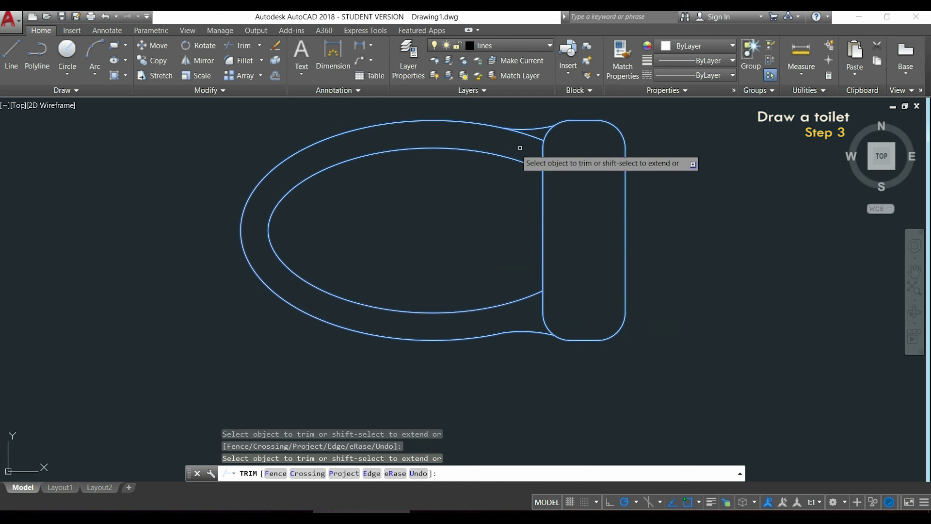
click(538, 136)
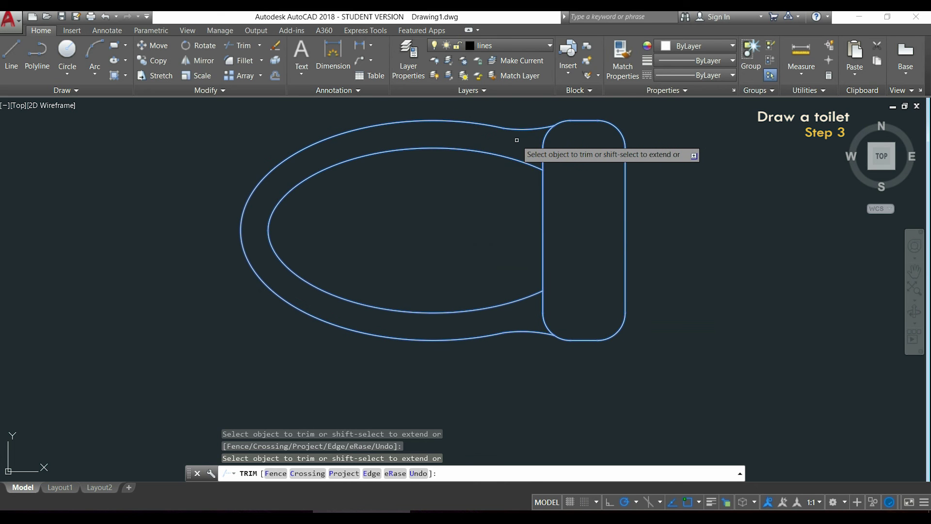
key(Return)
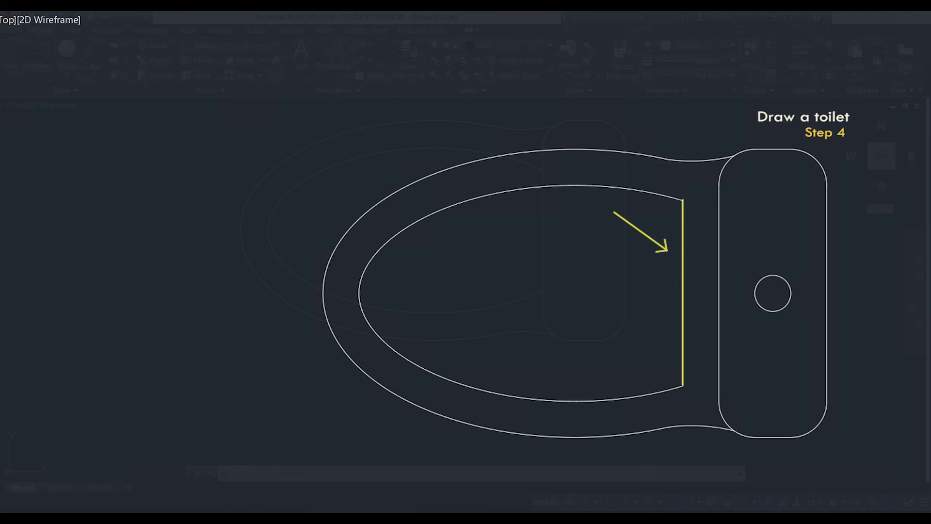
Draw a vertical line starting 50 left of the tank edge and running 245 down.
text(L)
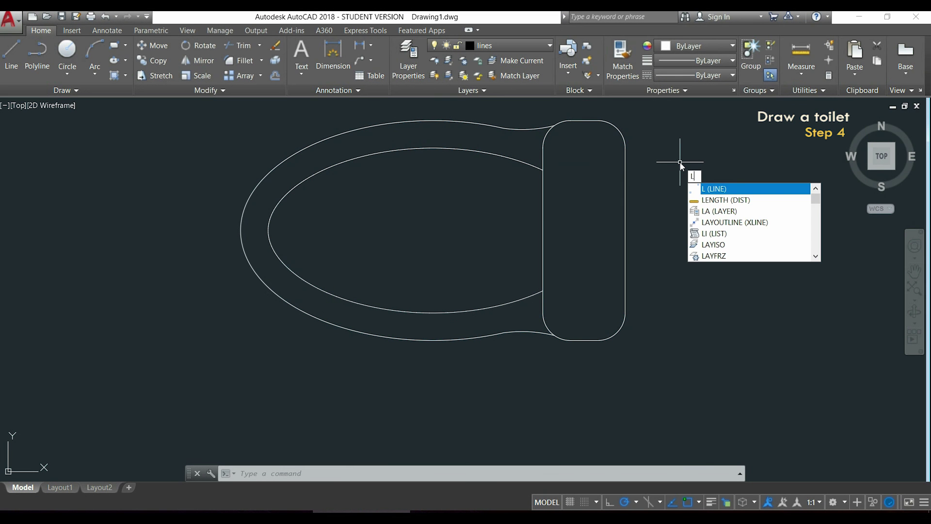
key(Return)
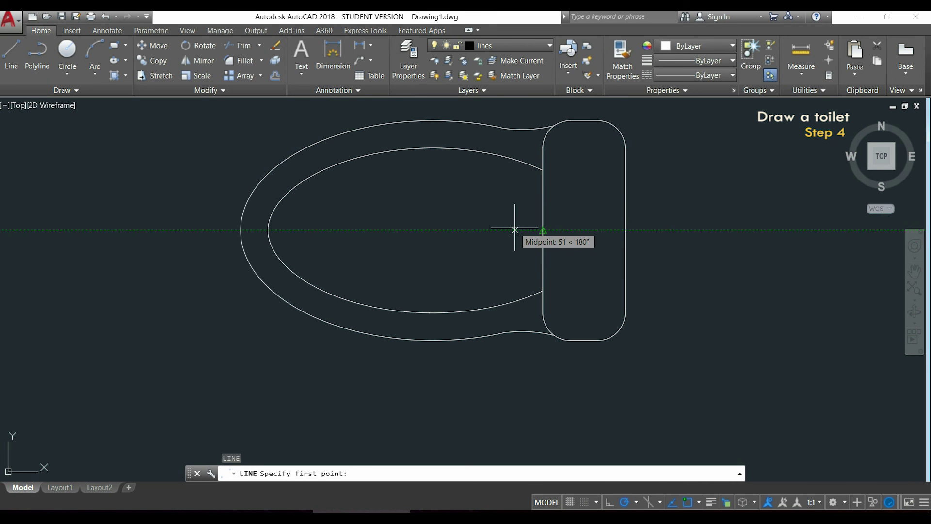
text(50)
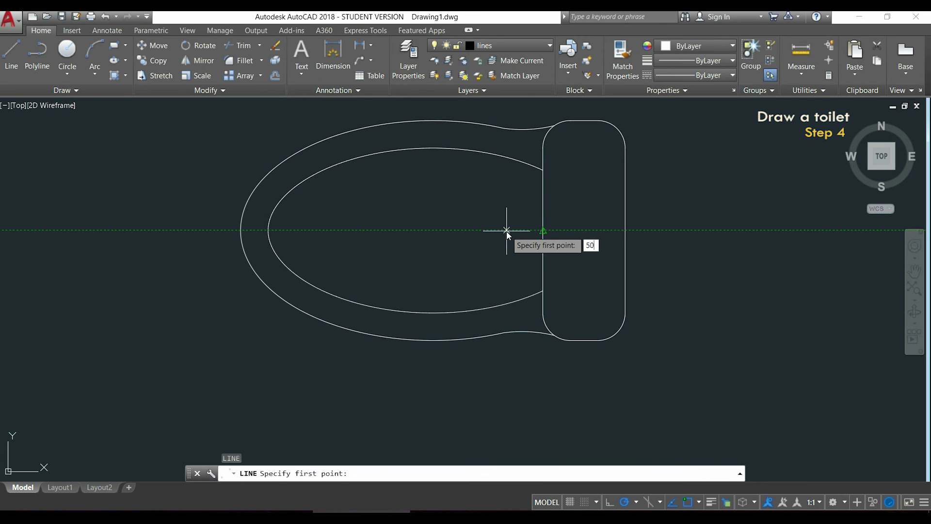
key(Return)
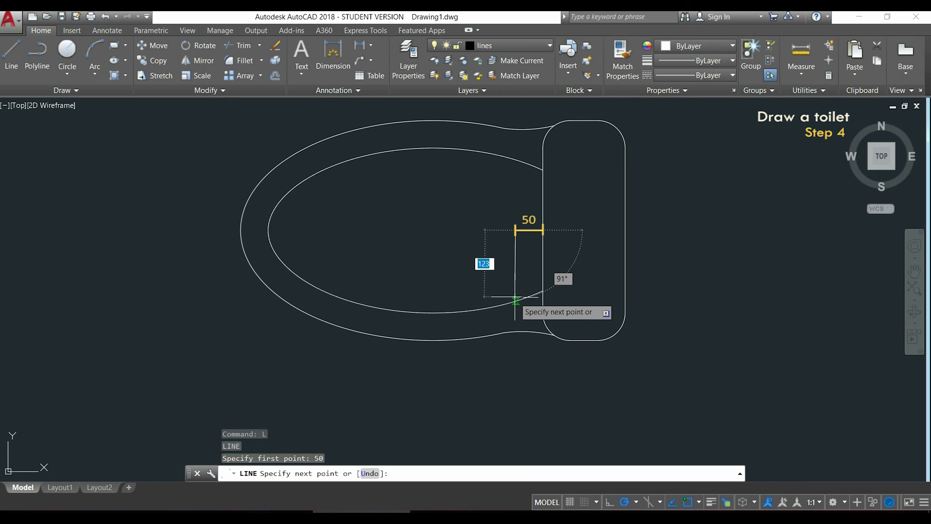
click(515, 364)
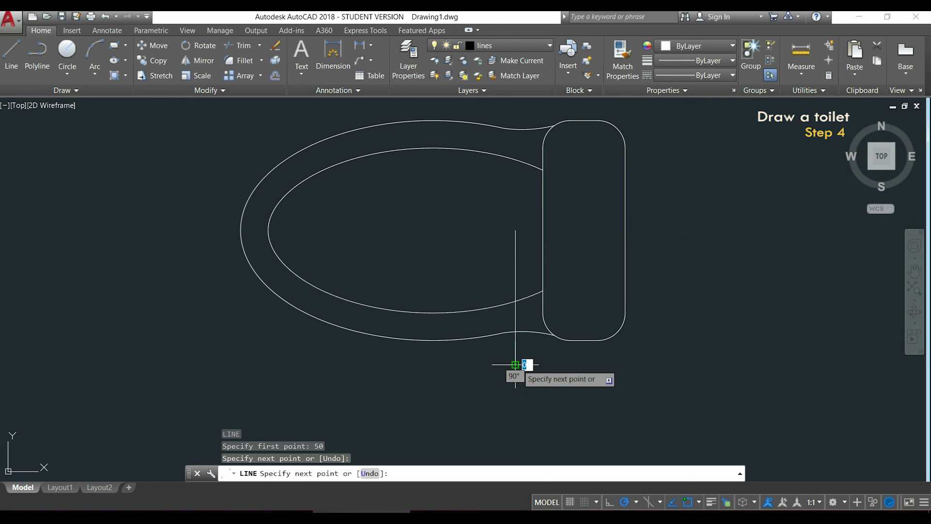
key(Escape)
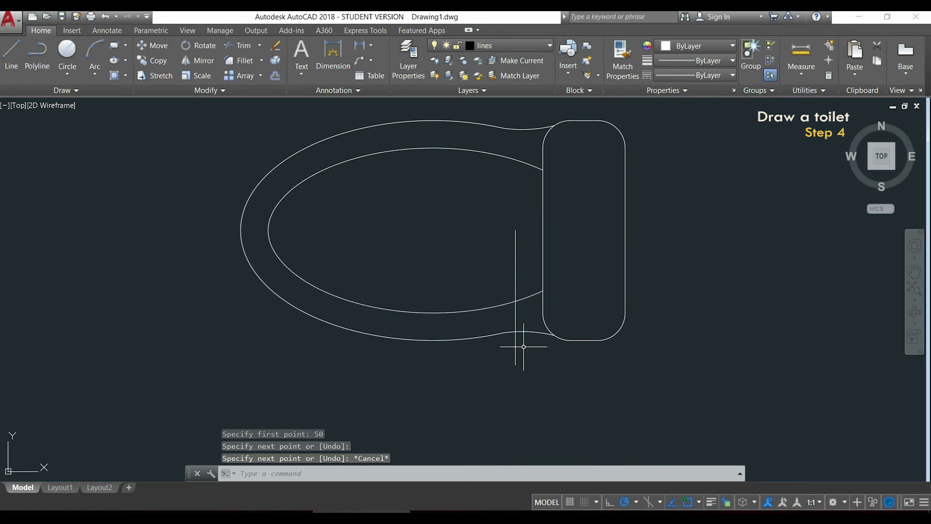
Grip-stretch the line's top and bottom ends onto the inner ellipse's upper and lower edges.
click(515, 253)
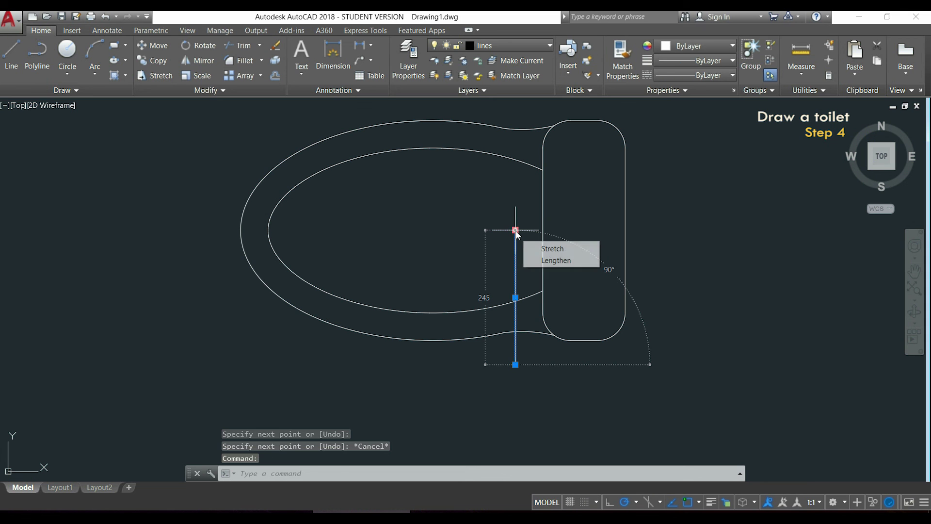
click(516, 230)
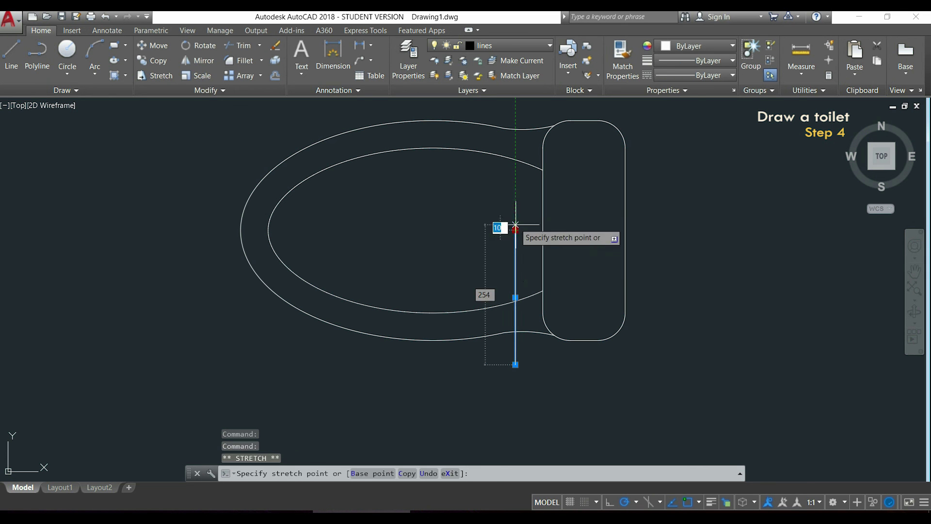
click(515, 159)
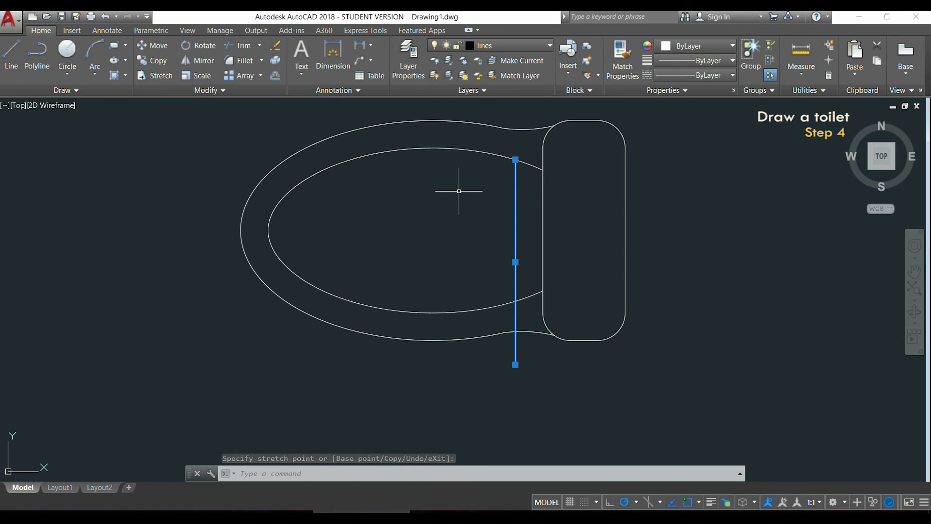
click(515, 364)
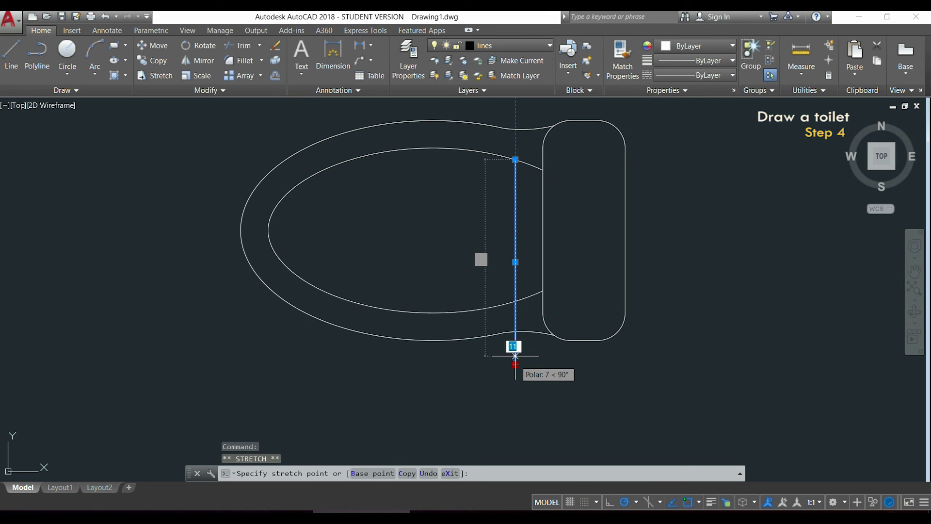
click(515, 300)
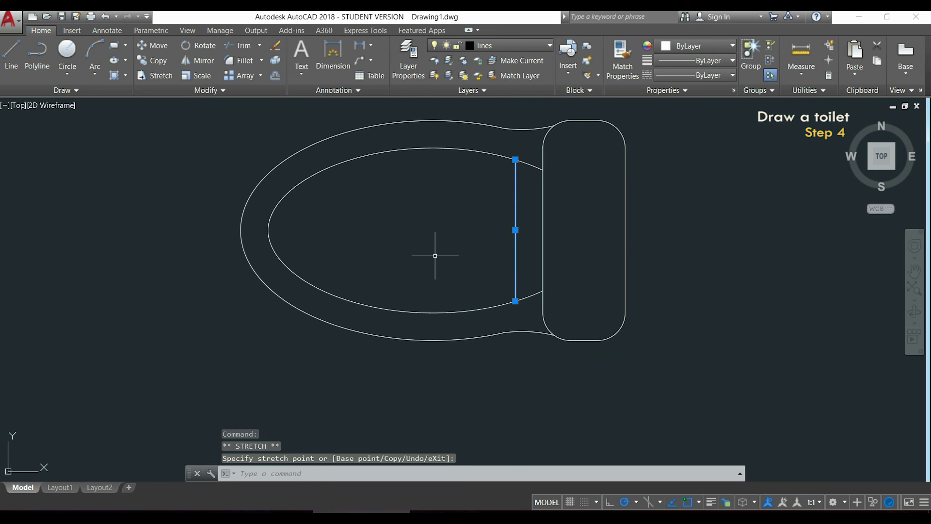
key(Escape)
Trim (TR) the inner ellipse's upper and lower arcs right of the vertical line.
text(TR)
key(Return)
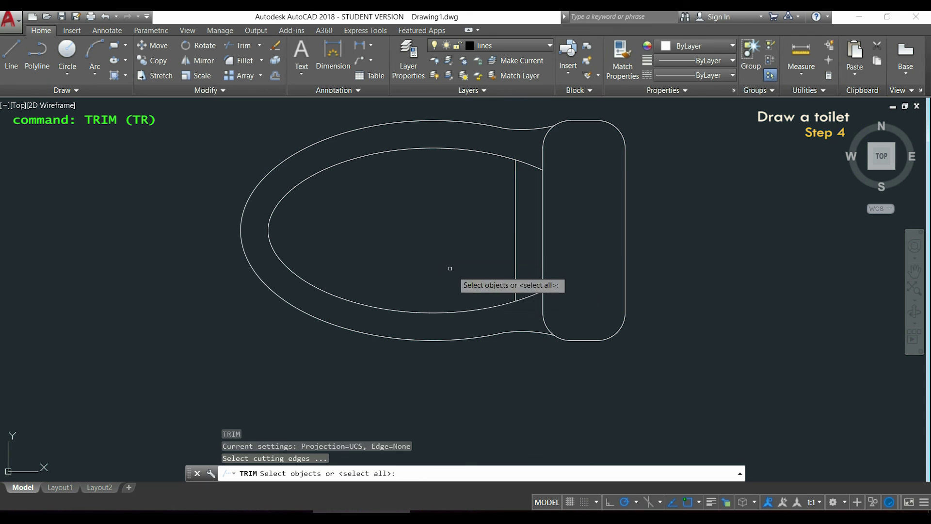
click(530, 296)
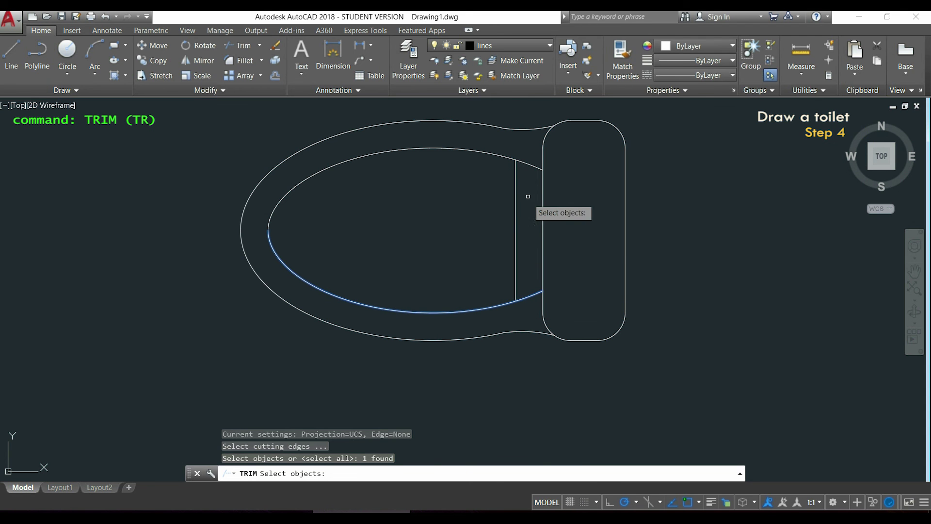
click(516, 190)
click(529, 166)
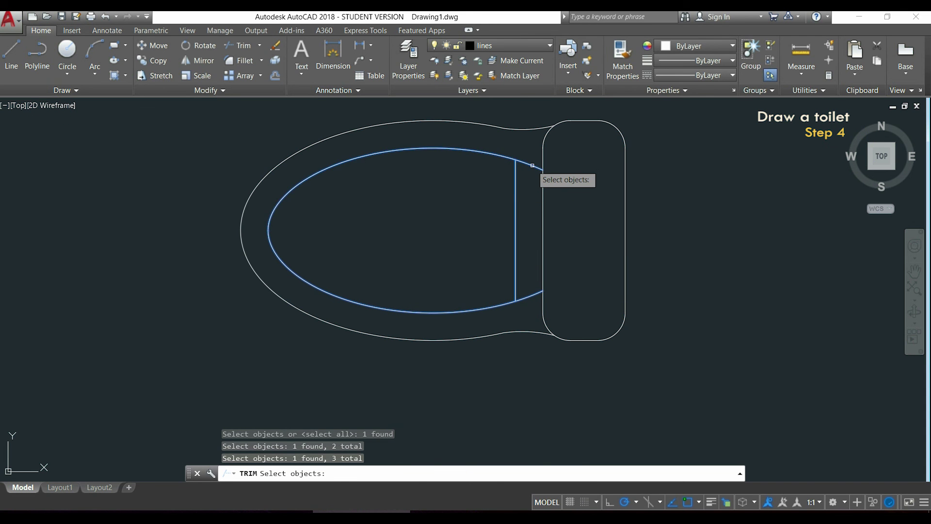
key(Return)
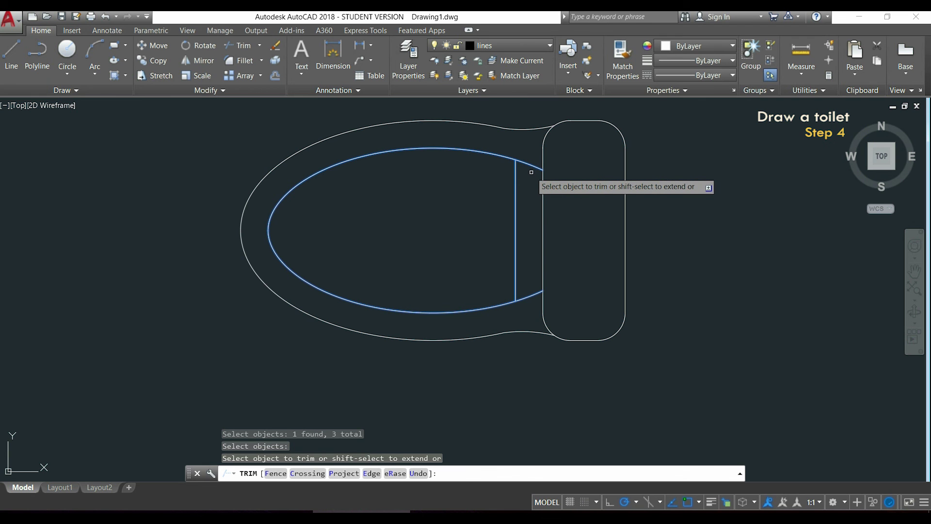
click(533, 166)
click(533, 293)
key(Return)
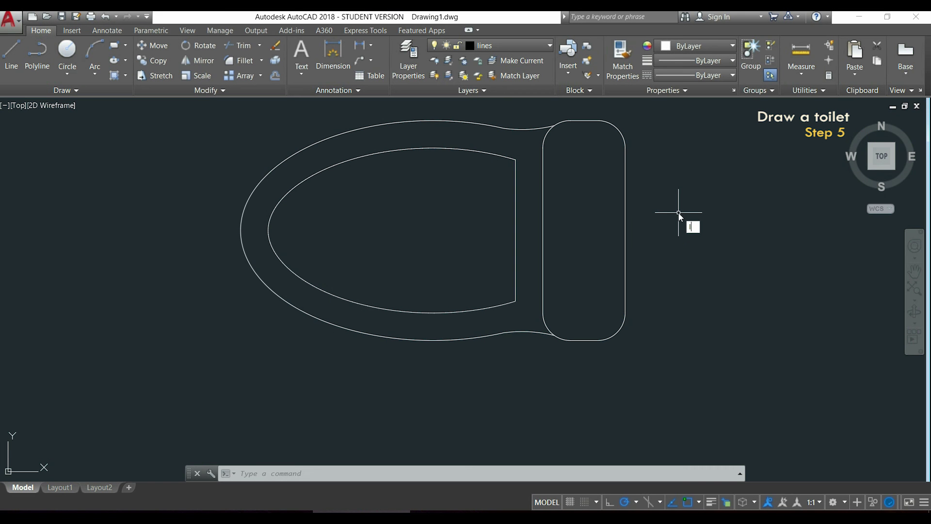
Draw a horizontal guide line at the tank's mid-height, from its right edge to its left edge.
text(l)
key(Return)
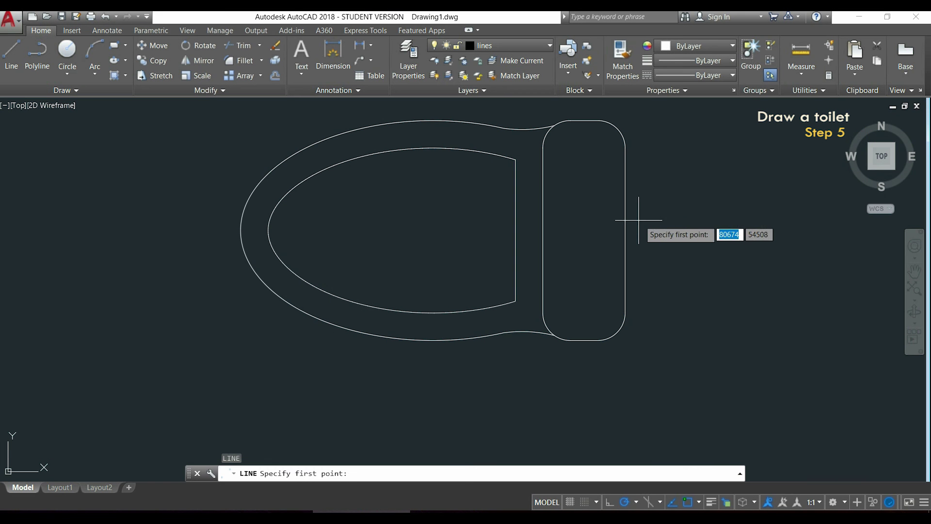
click(625, 230)
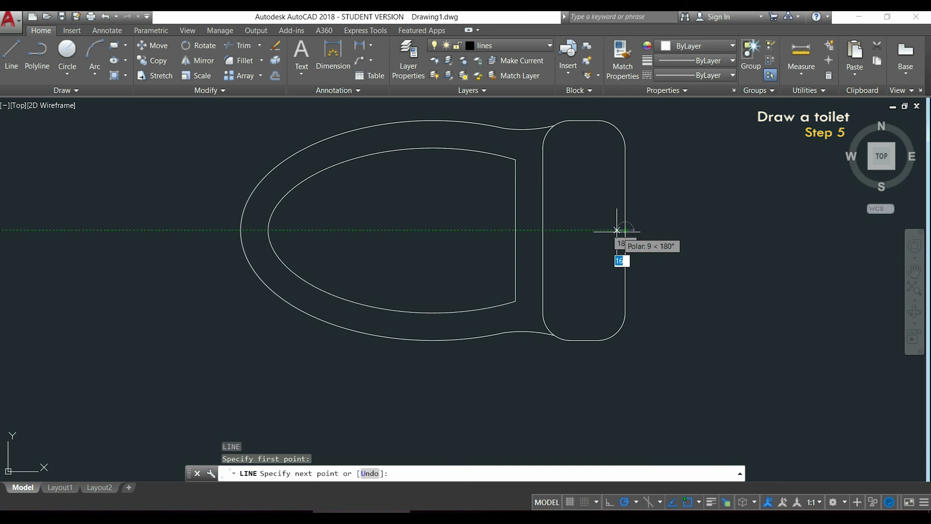
click(543, 230)
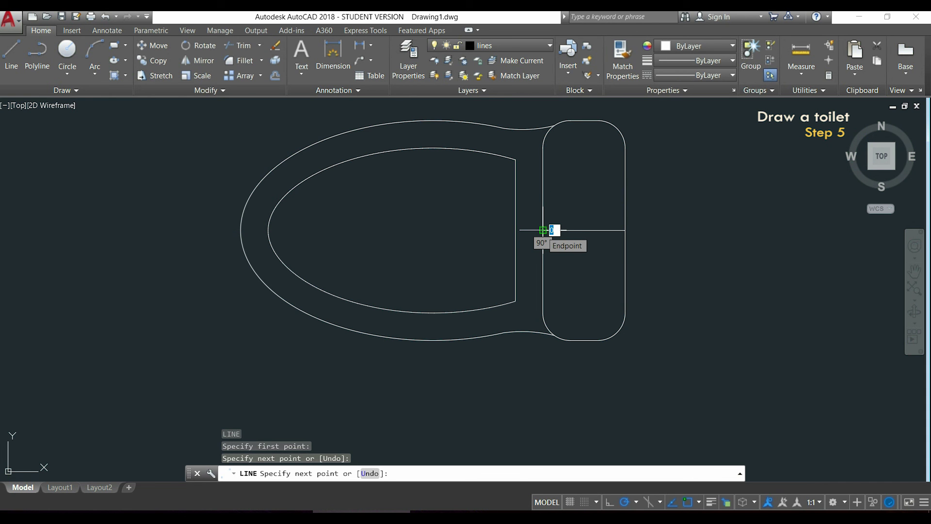
key(Escape)
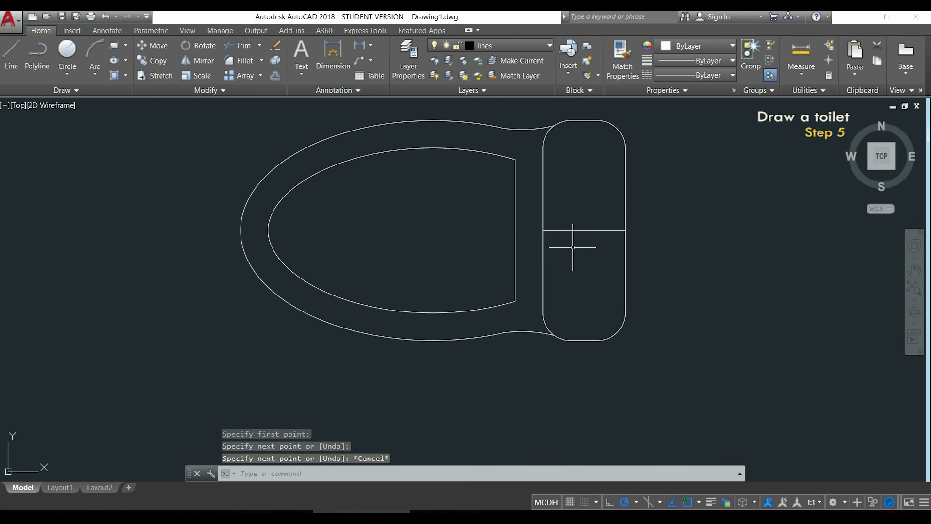
Draw a radius-25 circle centred on the guide line's midpoint, then select the guide line for erasing.
click(68, 53)
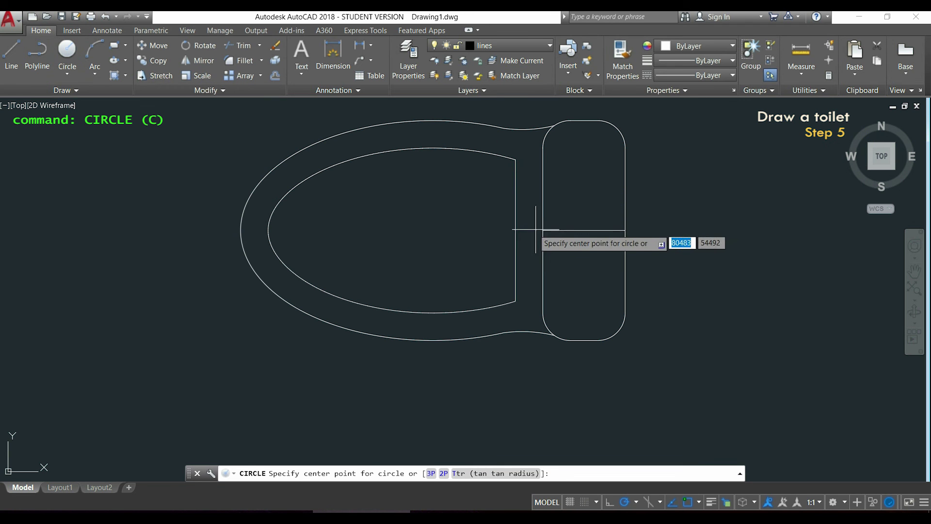
click(585, 230)
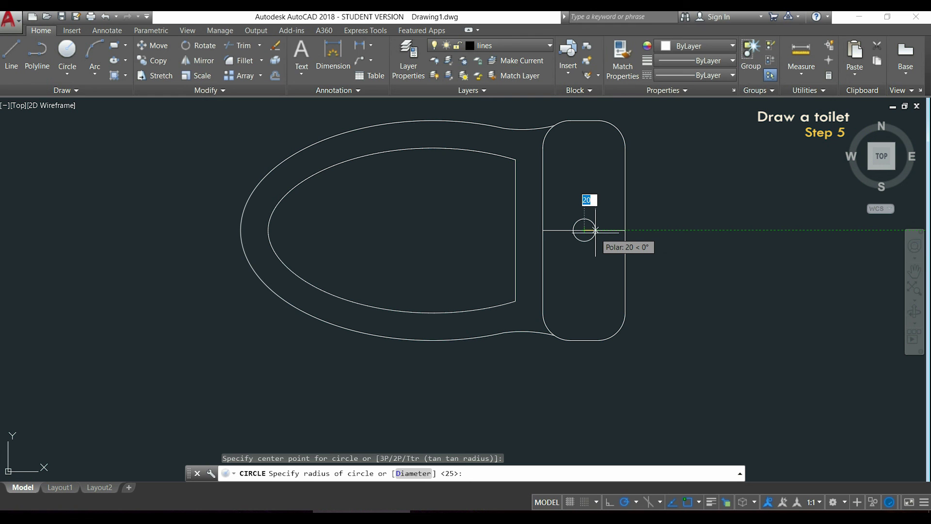
text(2)
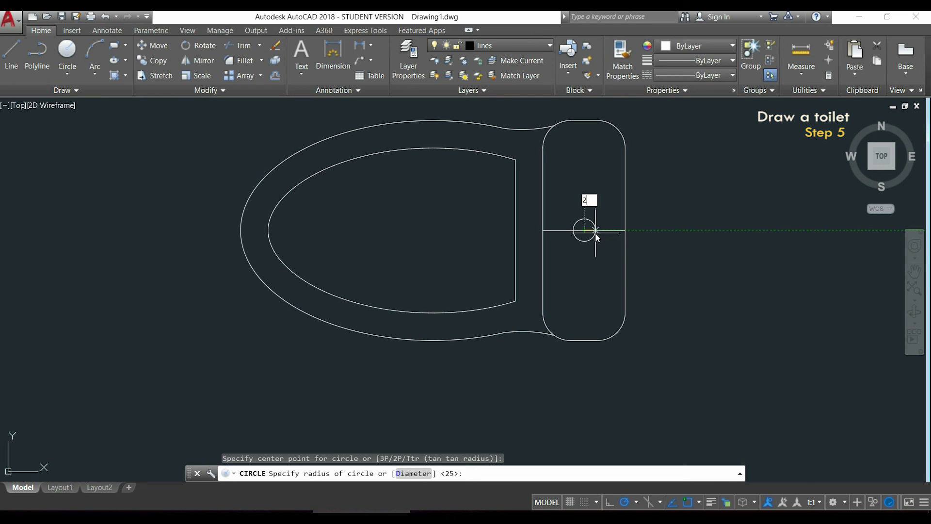
key(Return)
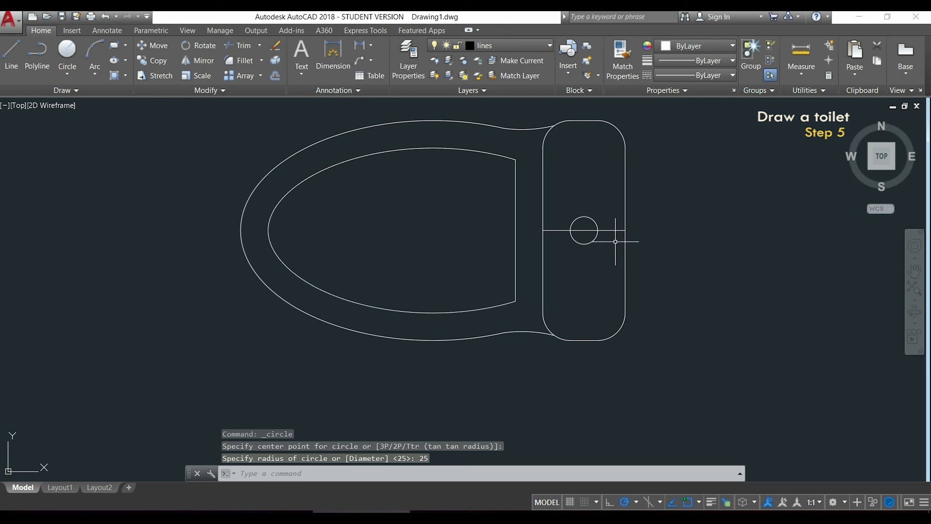
click(617, 230)
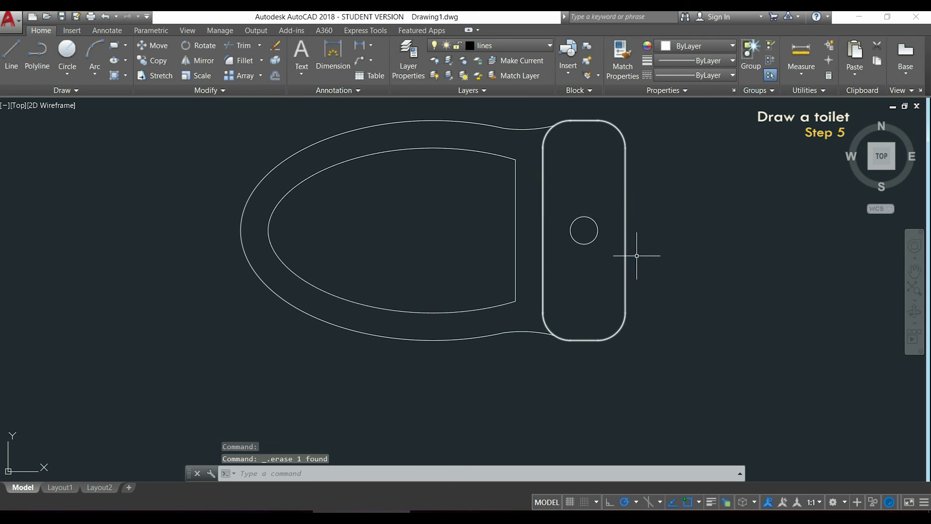
middle_drag(681, 227, 728, 237)
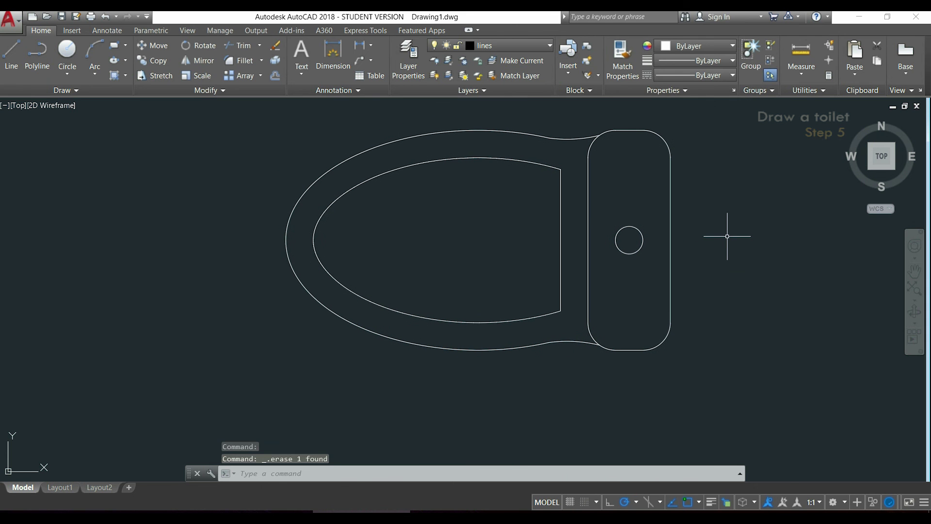